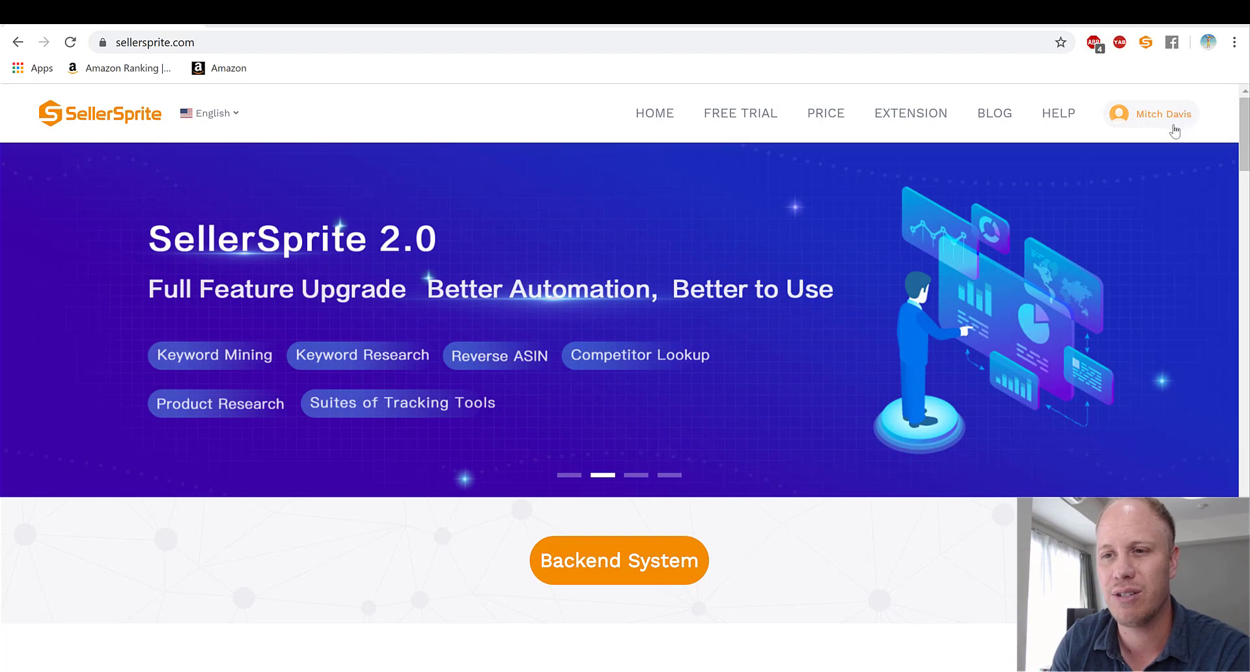
Step: Enter the SellerSprite backend from the account options and open the Product Research tool
click(1172, 124)
click(1056, 260)
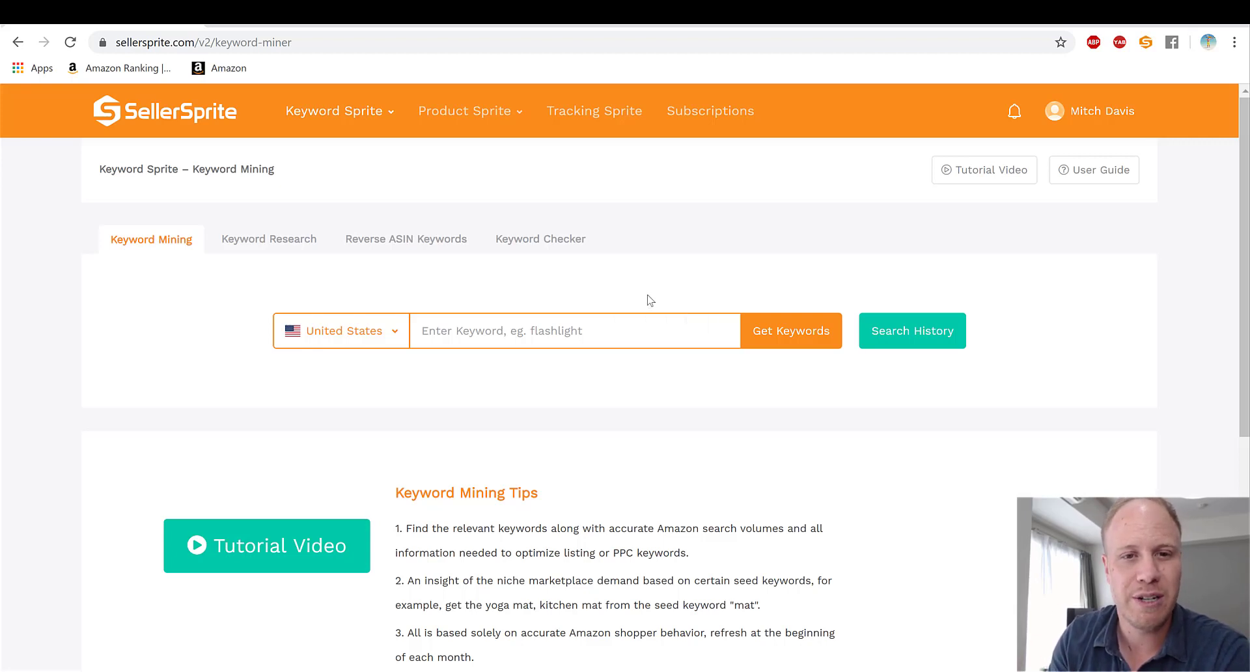
mouse_move(516, 124)
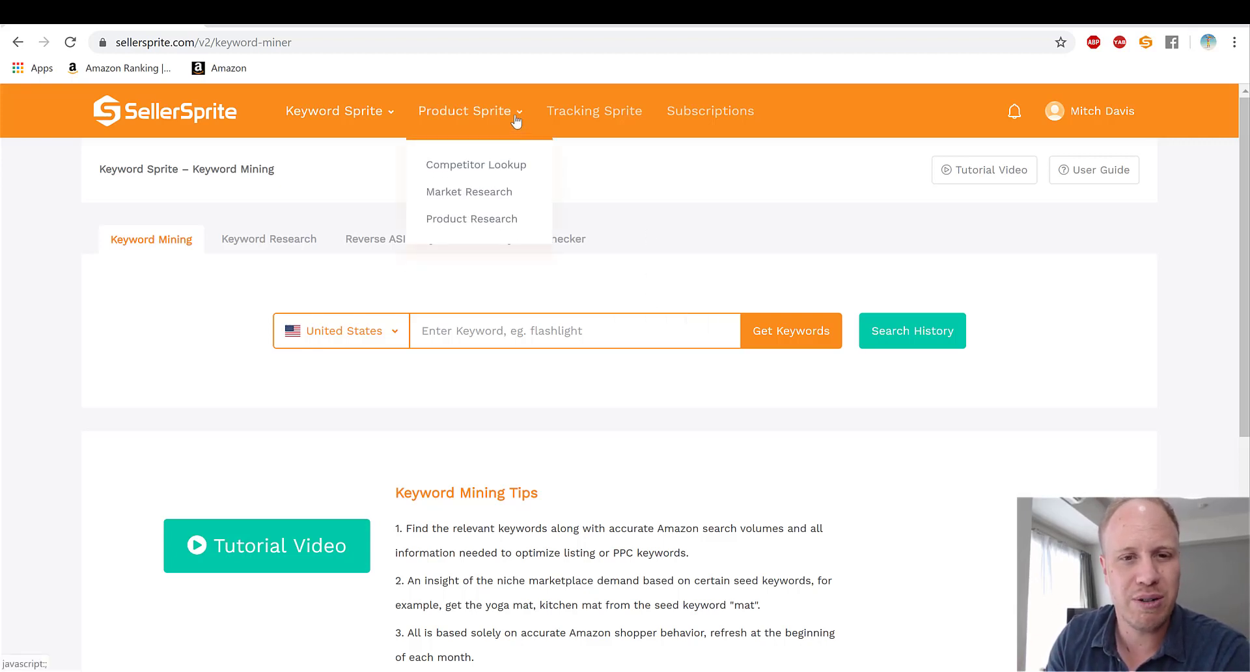
click(468, 221)
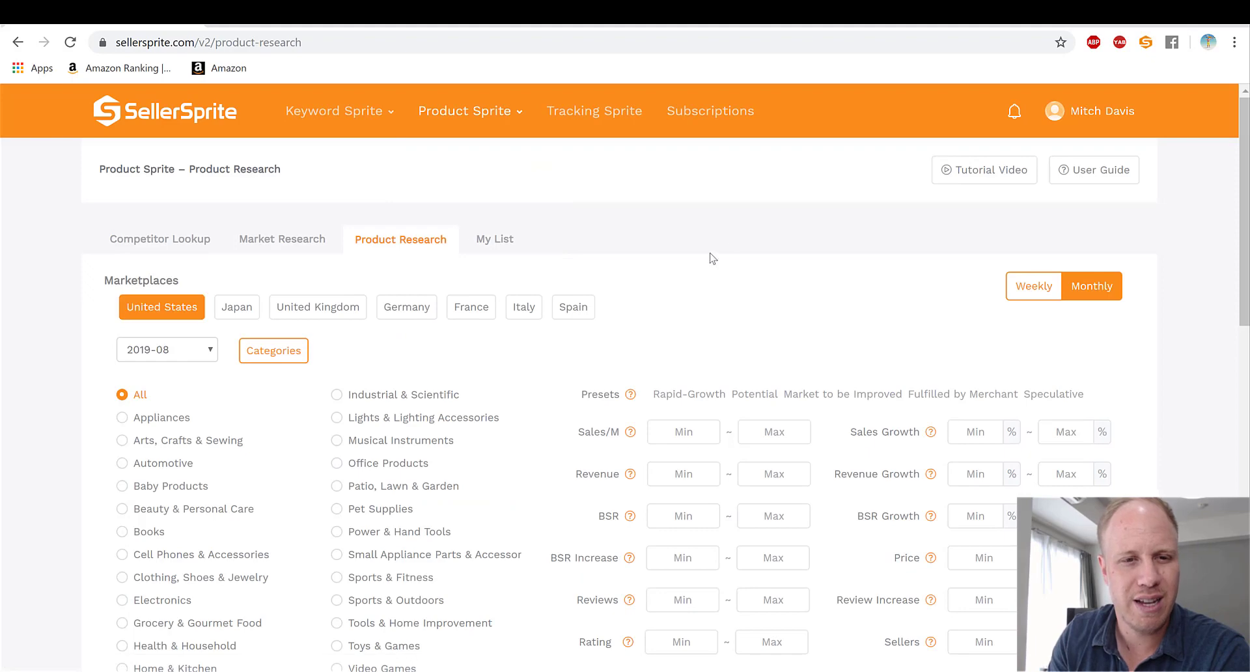
Step: Choose Japan as the marketplace and translate the page into English
click(235, 312)
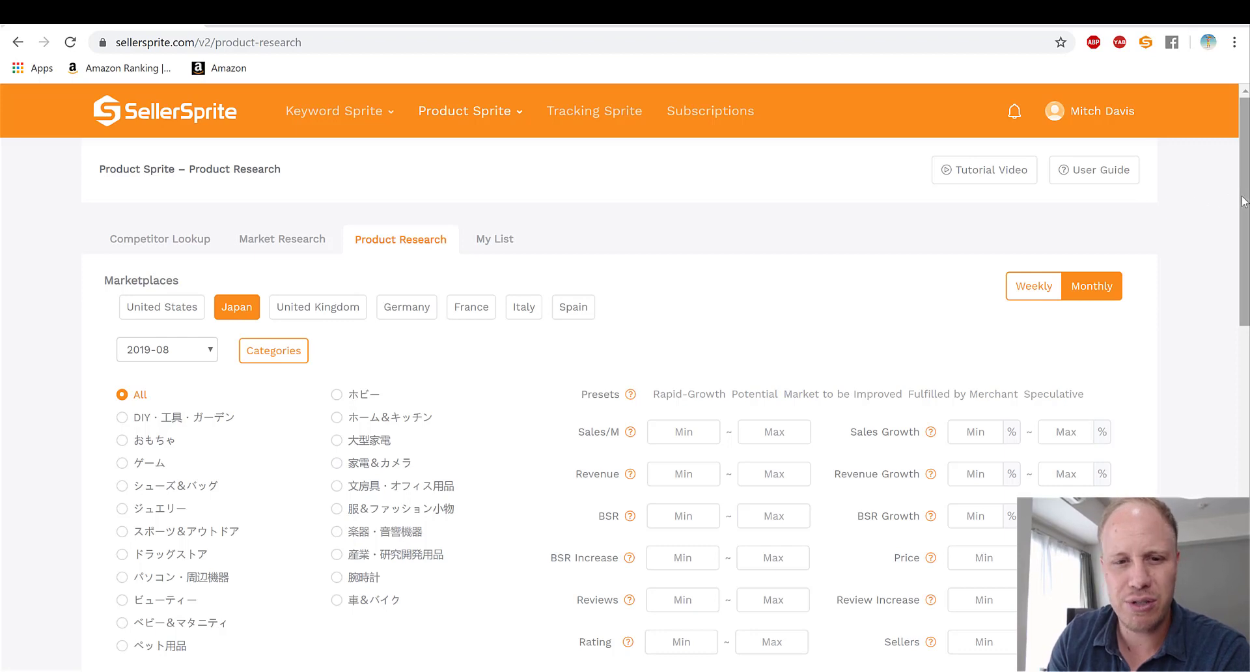
scroll(1242, 202, down, 1)
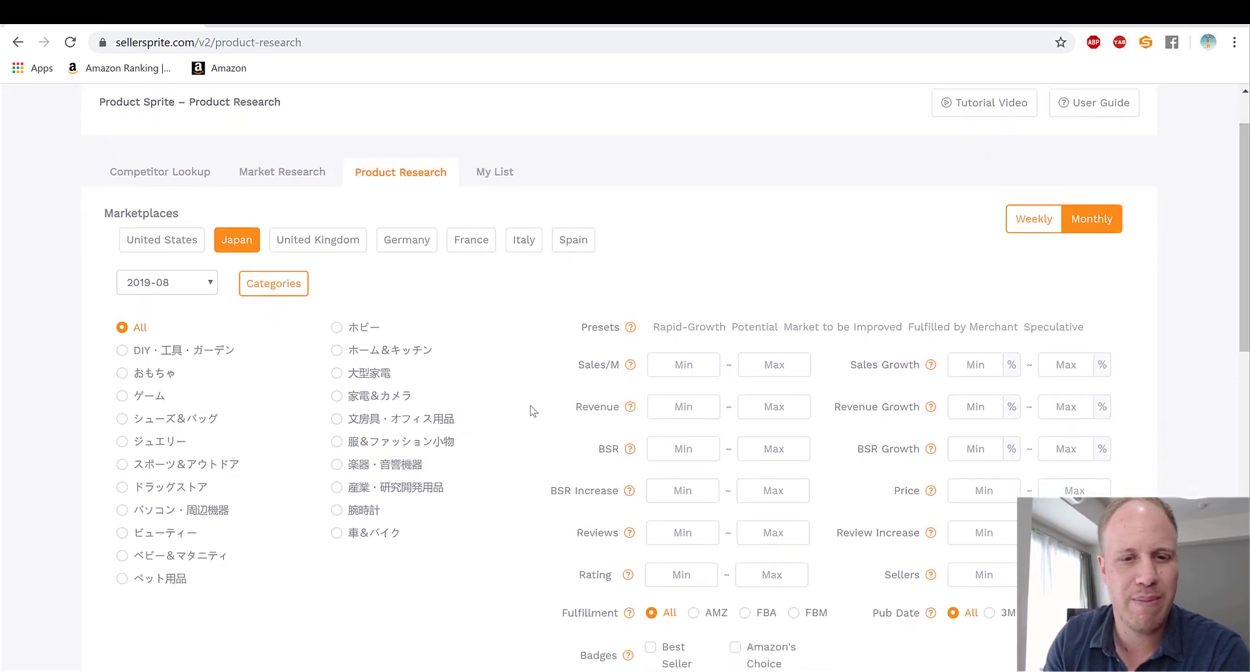
right_click(477, 293)
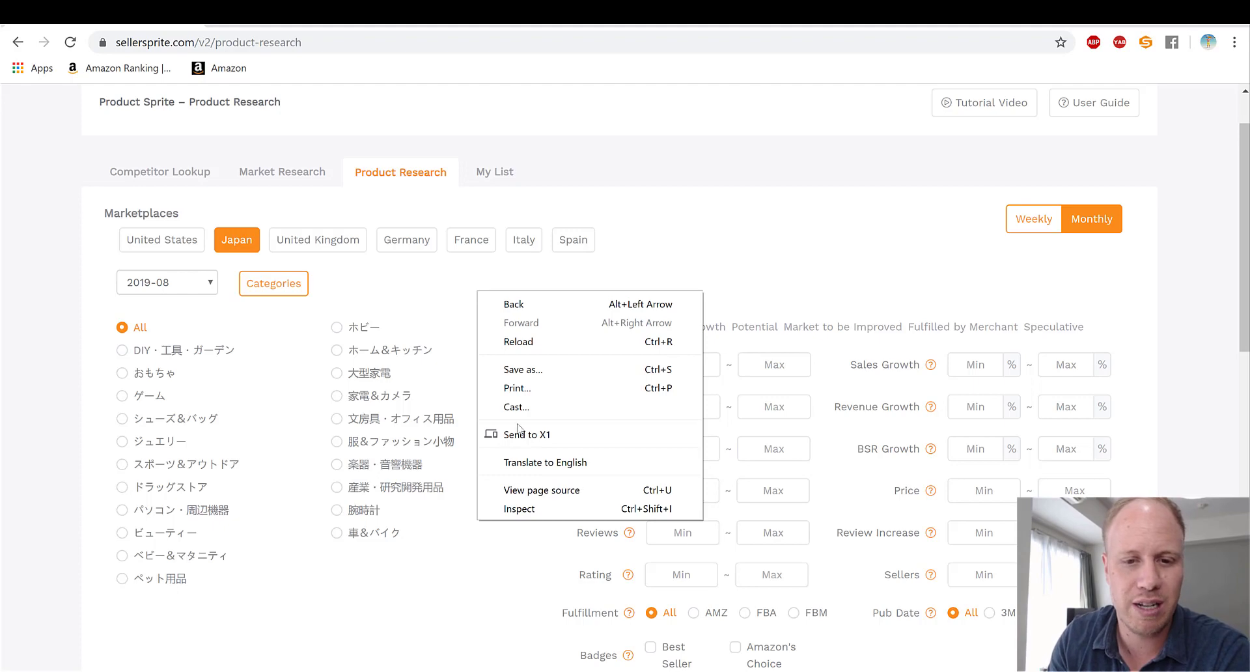
click(527, 463)
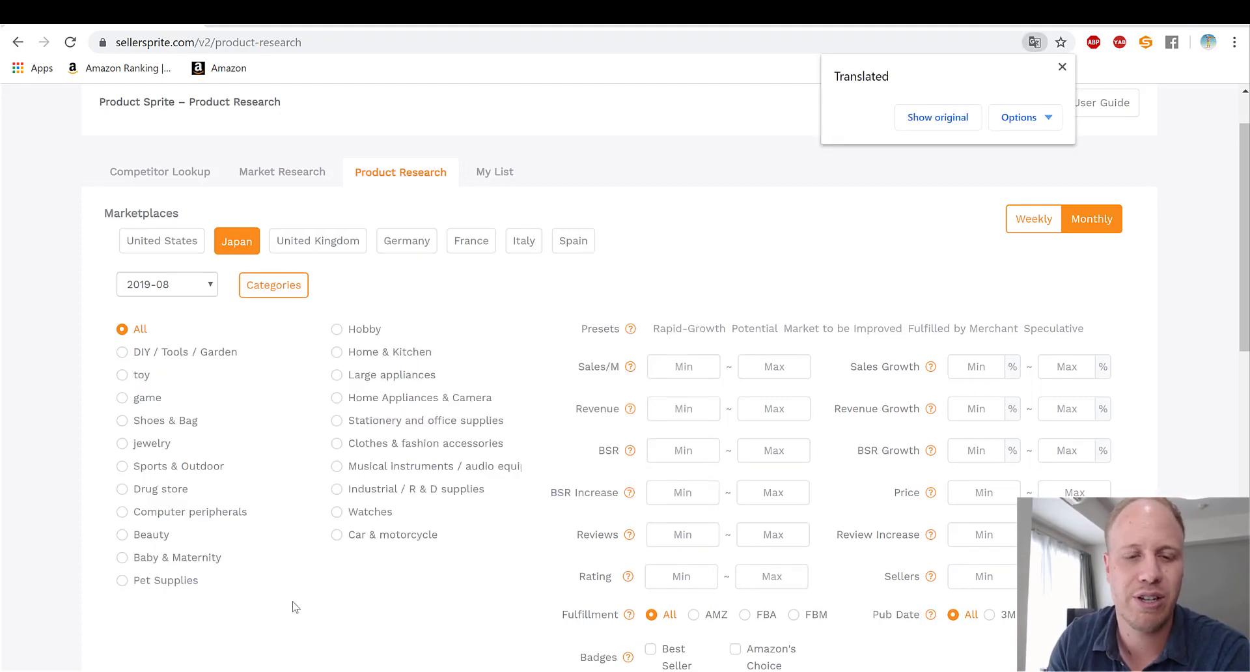
click(1063, 68)
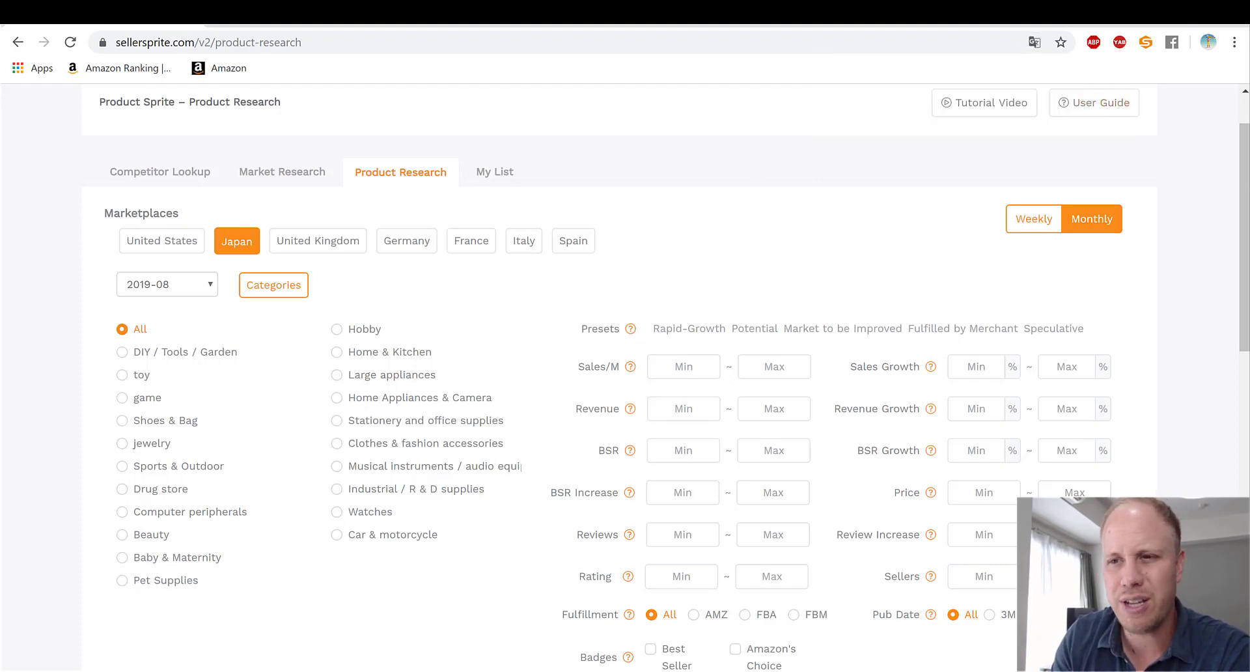
Step: Restrict the search to the game category with a revenue range of 1000000 to 2000000
drag(1244, 185, 1244, 213)
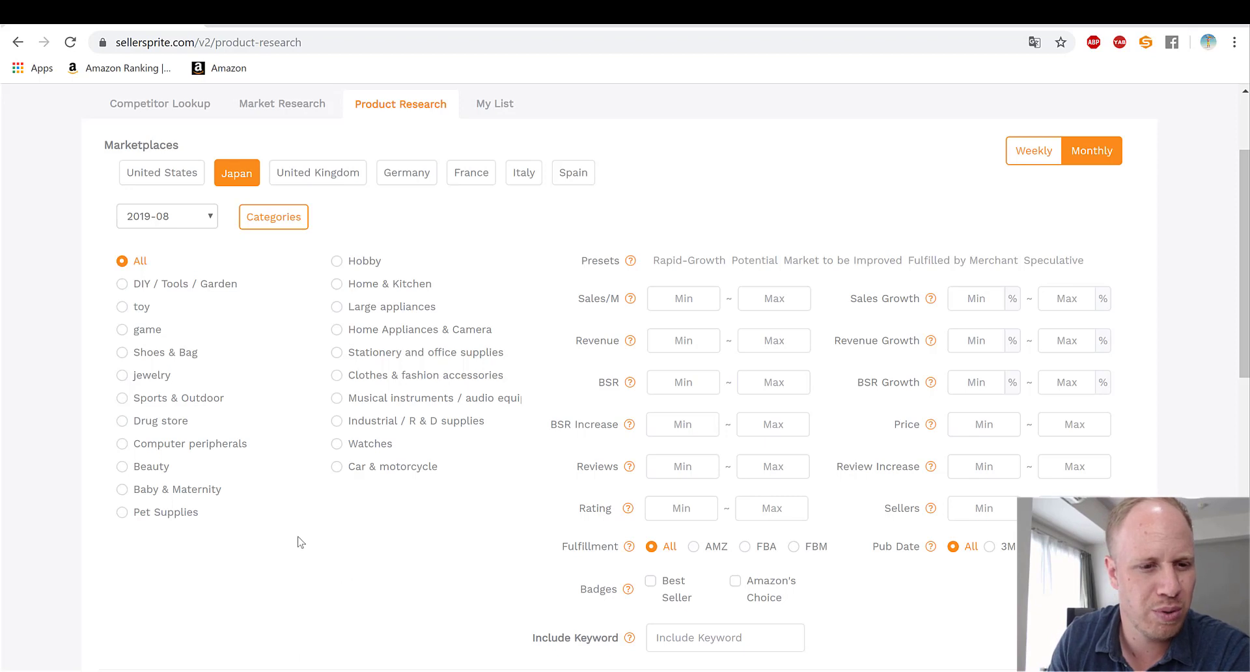
click(127, 333)
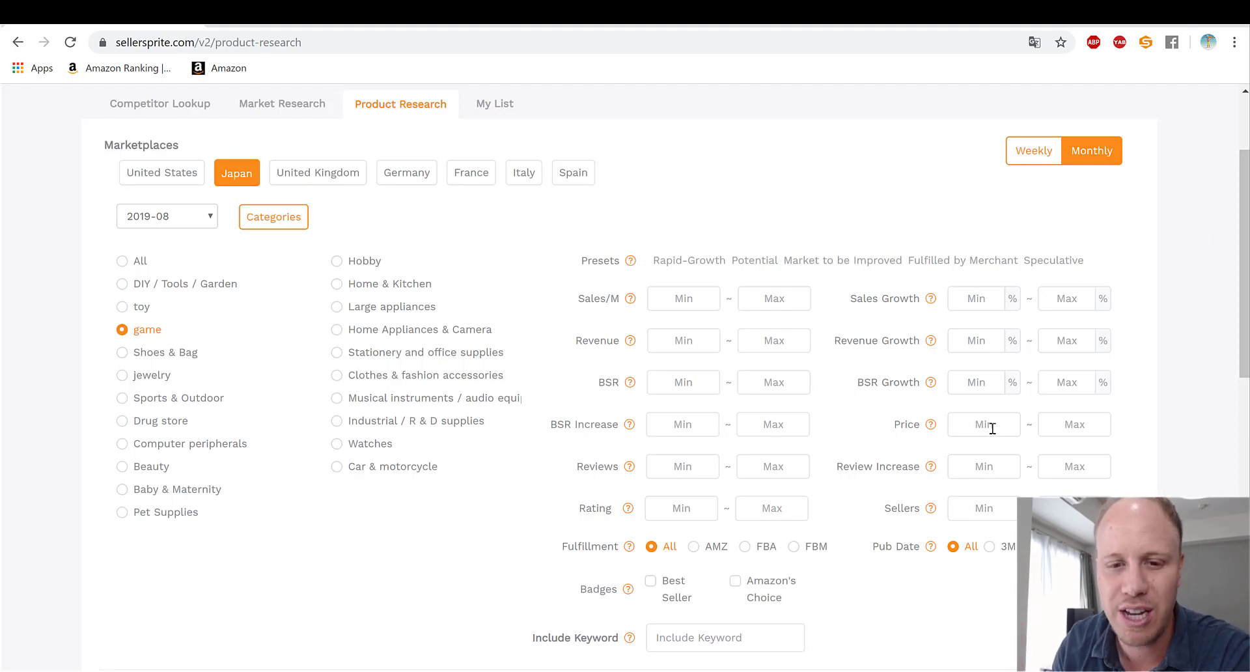
mouse_move(627, 508)
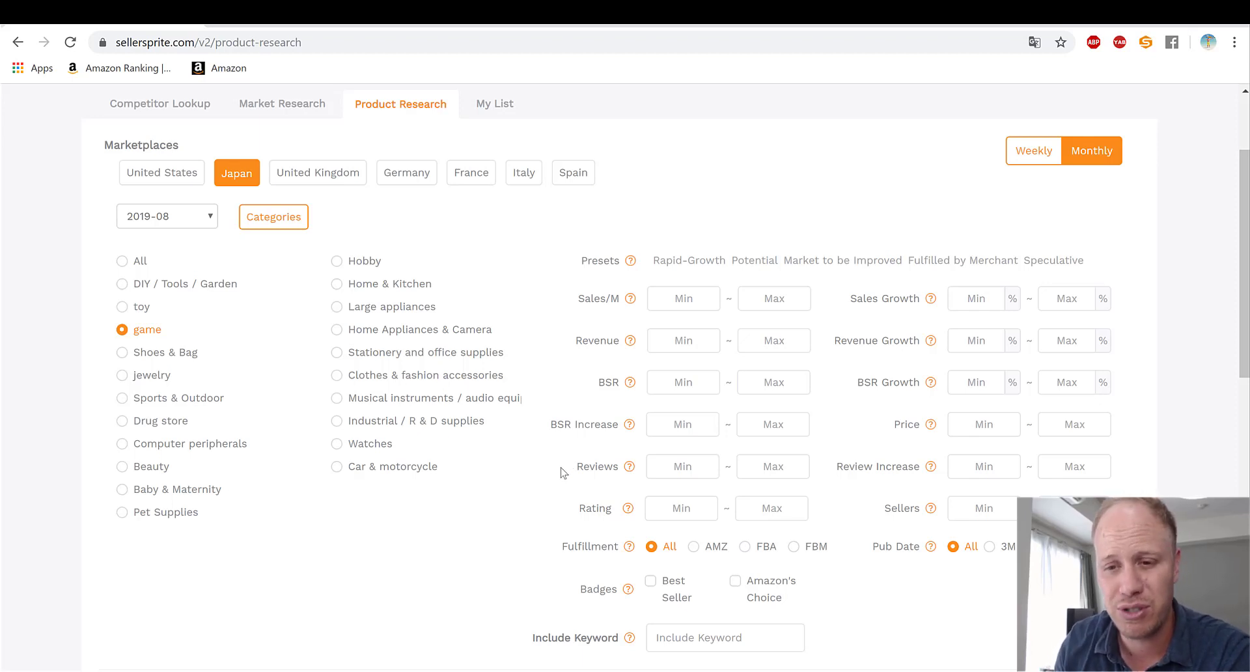
click(679, 340)
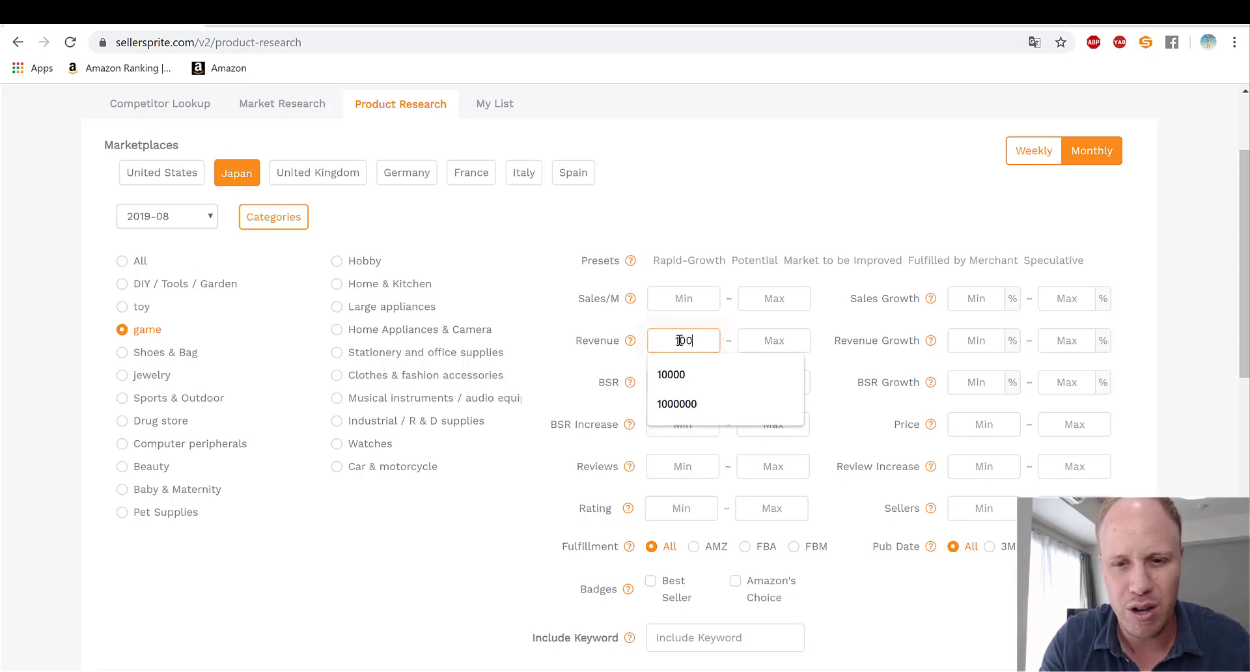
text(1000000)
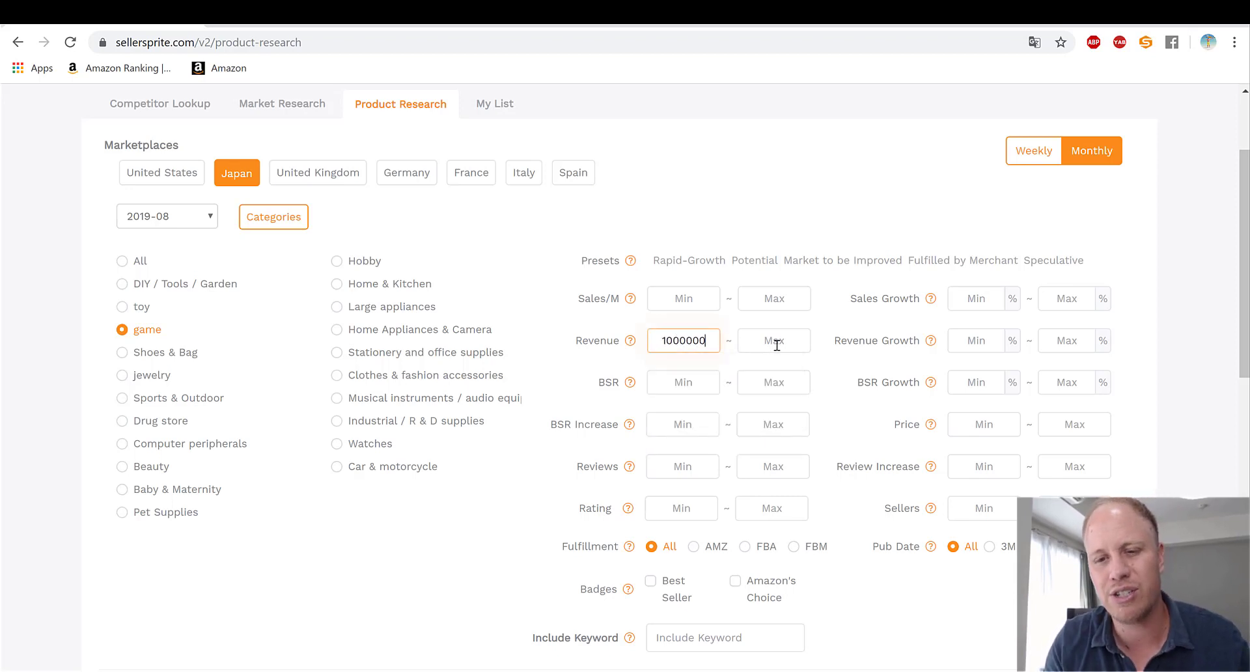
click(780, 345)
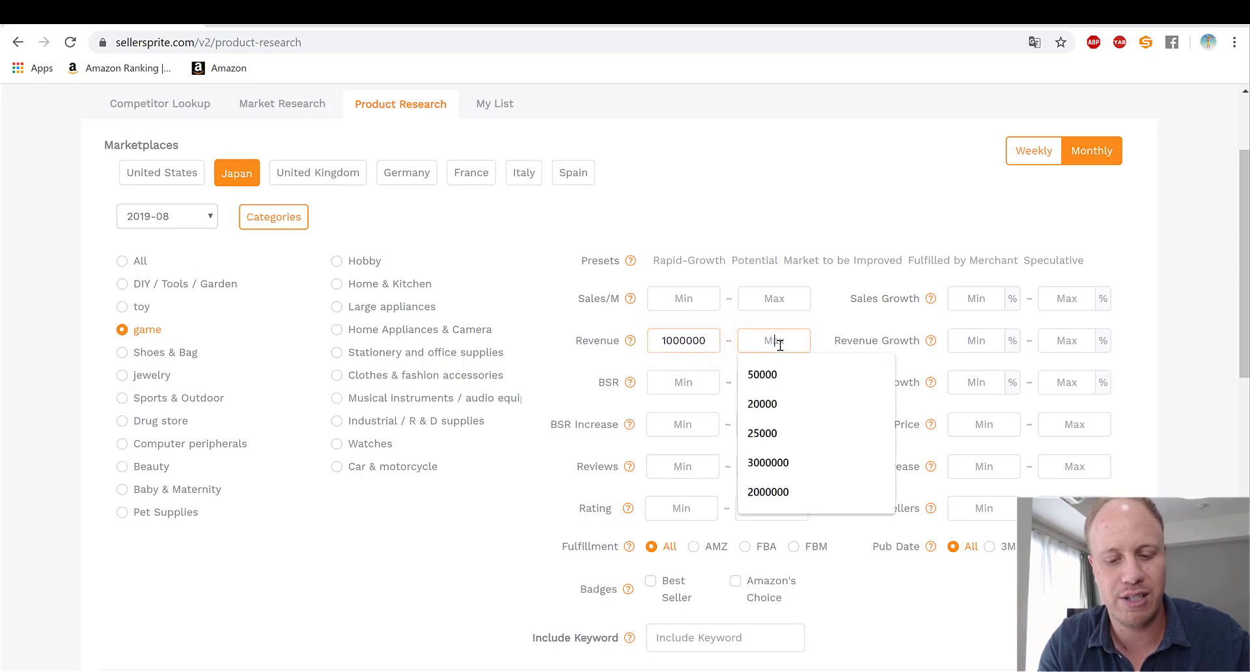
text(2000000)
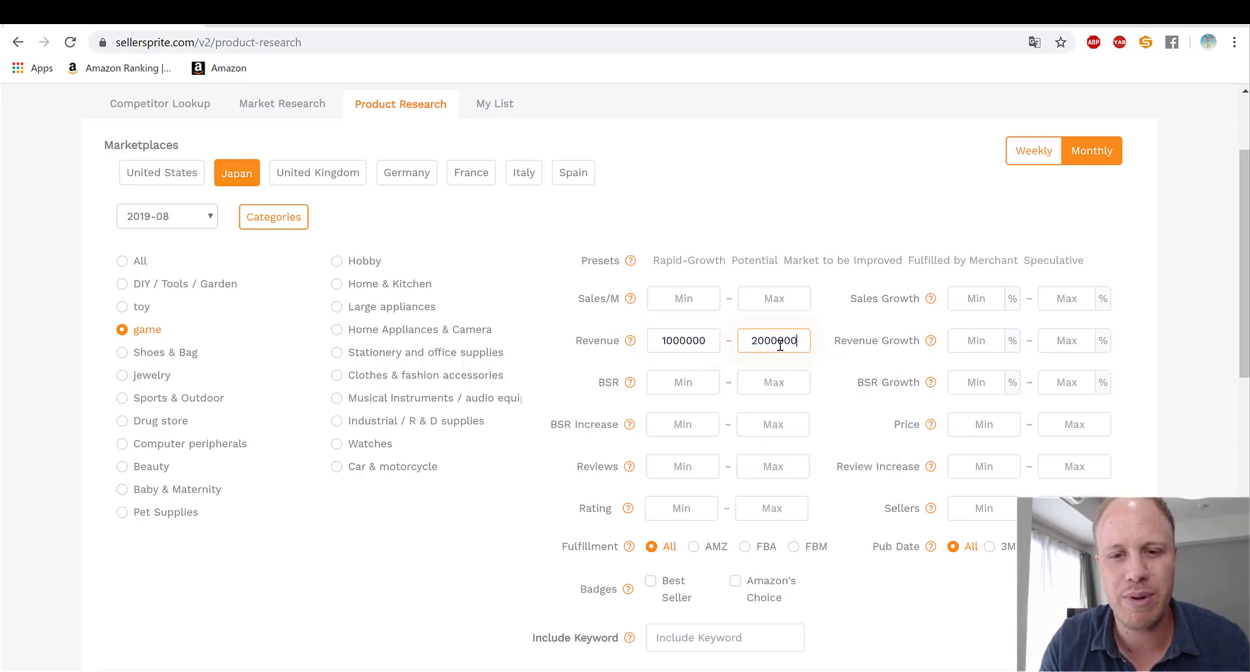
click(366, 595)
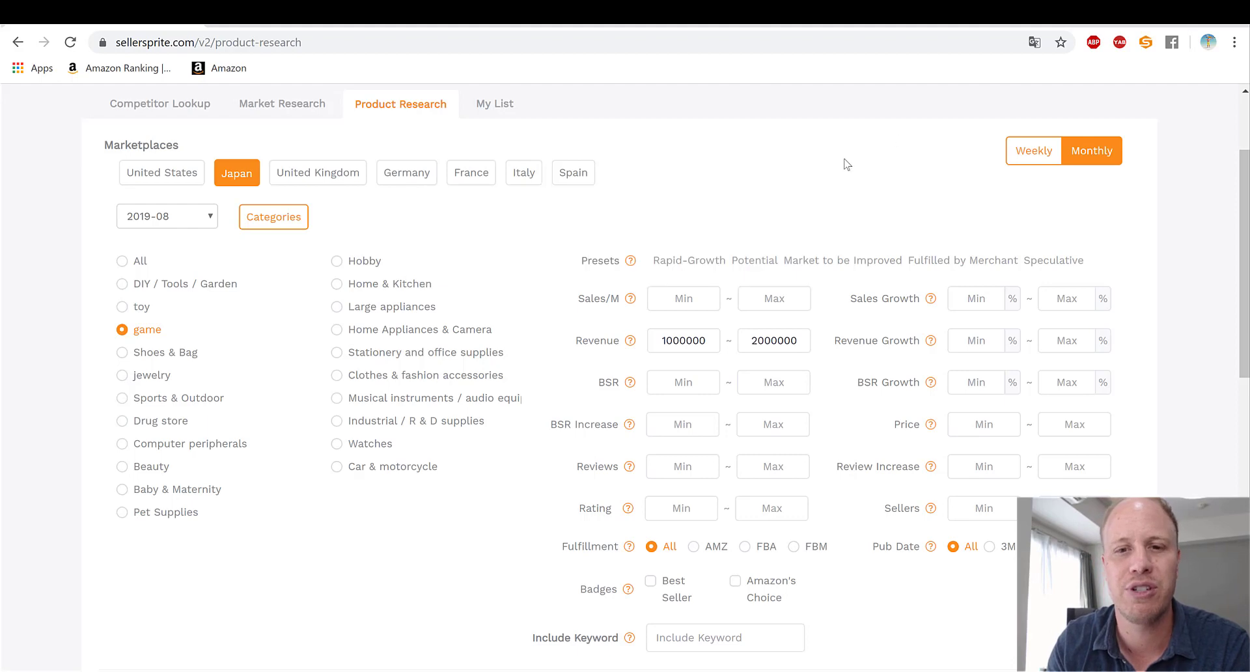
Step: Set the minimum monthly sales to 150 and run the product search
click(685, 300)
text(150)
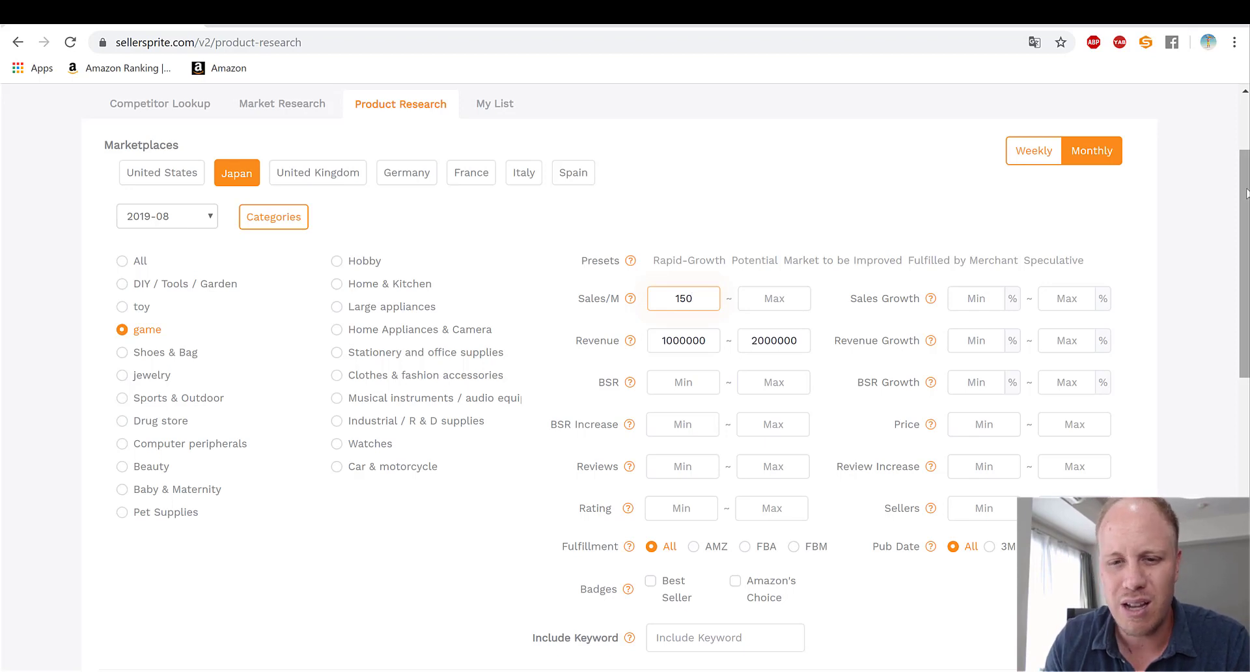
scroll(1247, 193, down, 1)
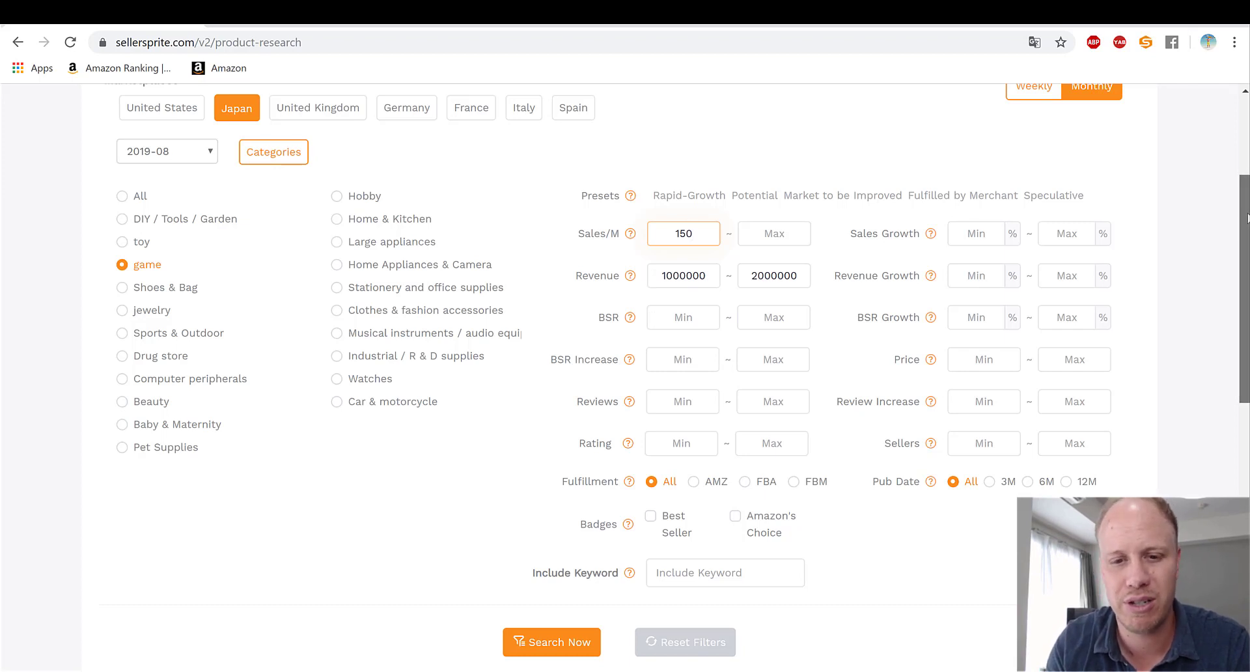
scroll(1246, 219, down, 2)
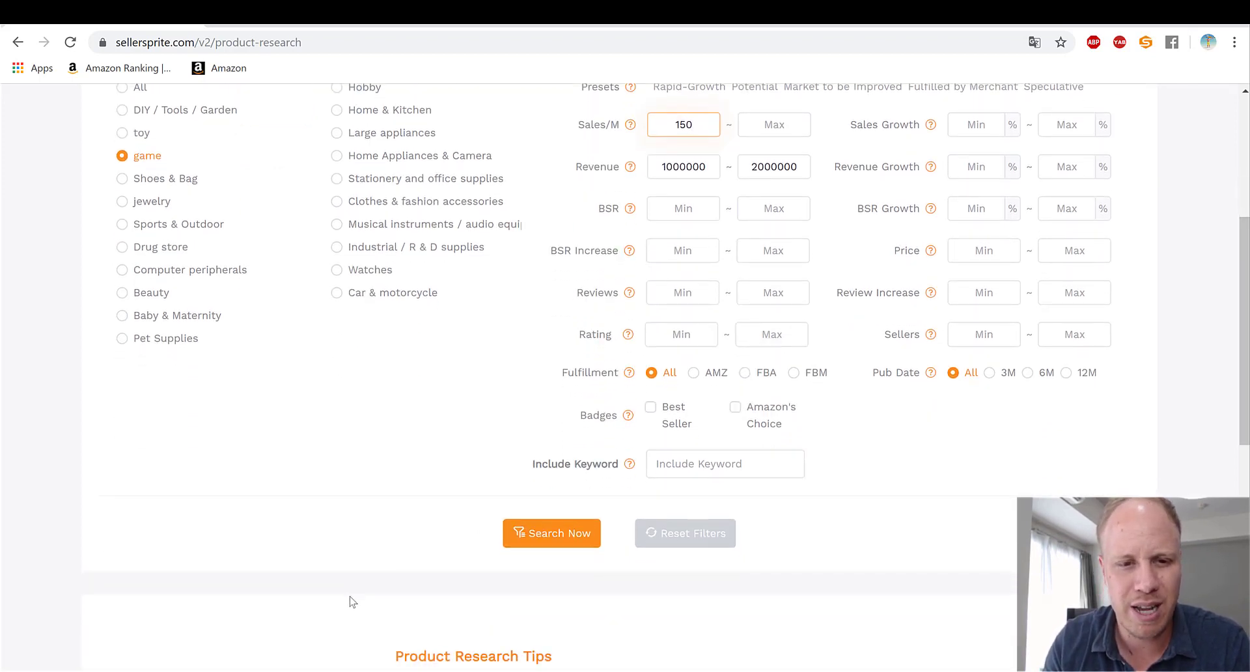
click(543, 538)
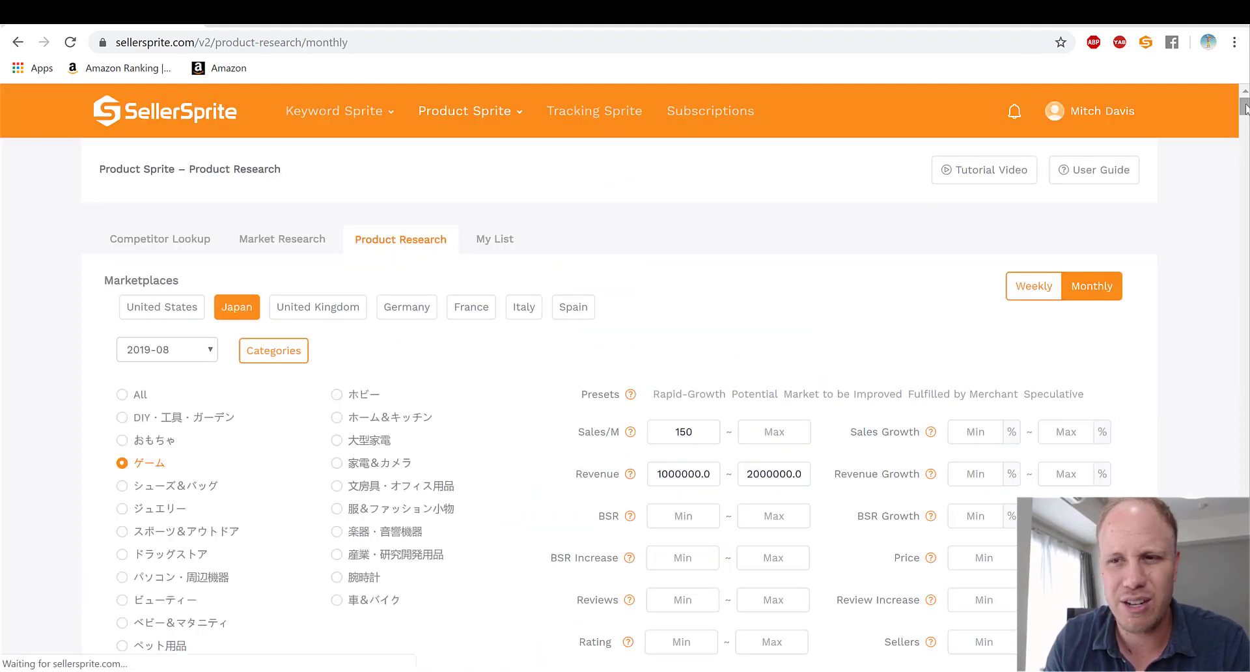
Step: Translate the product search results into English and dismiss the translation notice
drag(1245, 107, 1244, 129)
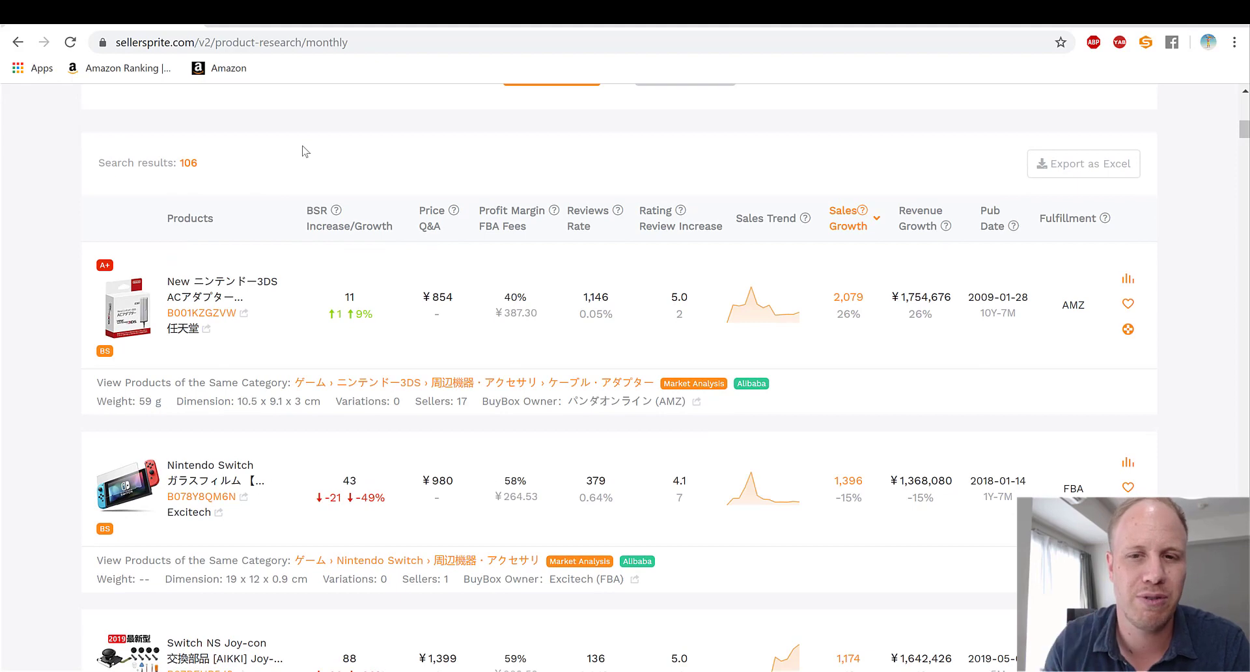
right_click(238, 168)
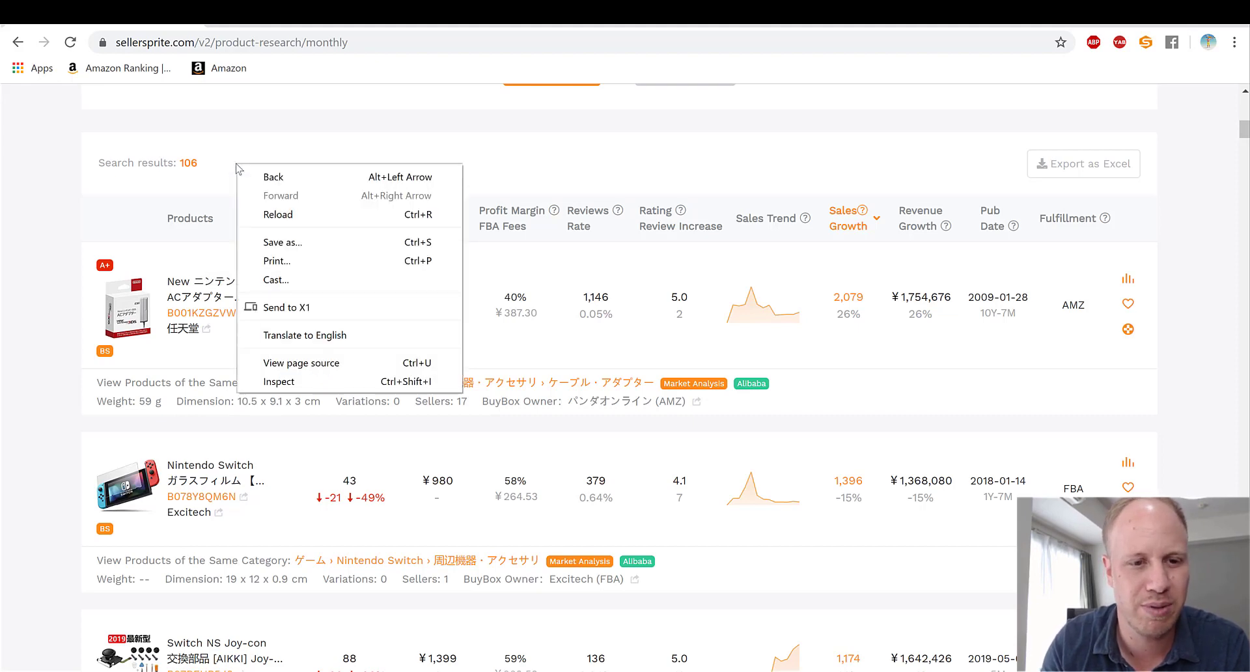
click(309, 335)
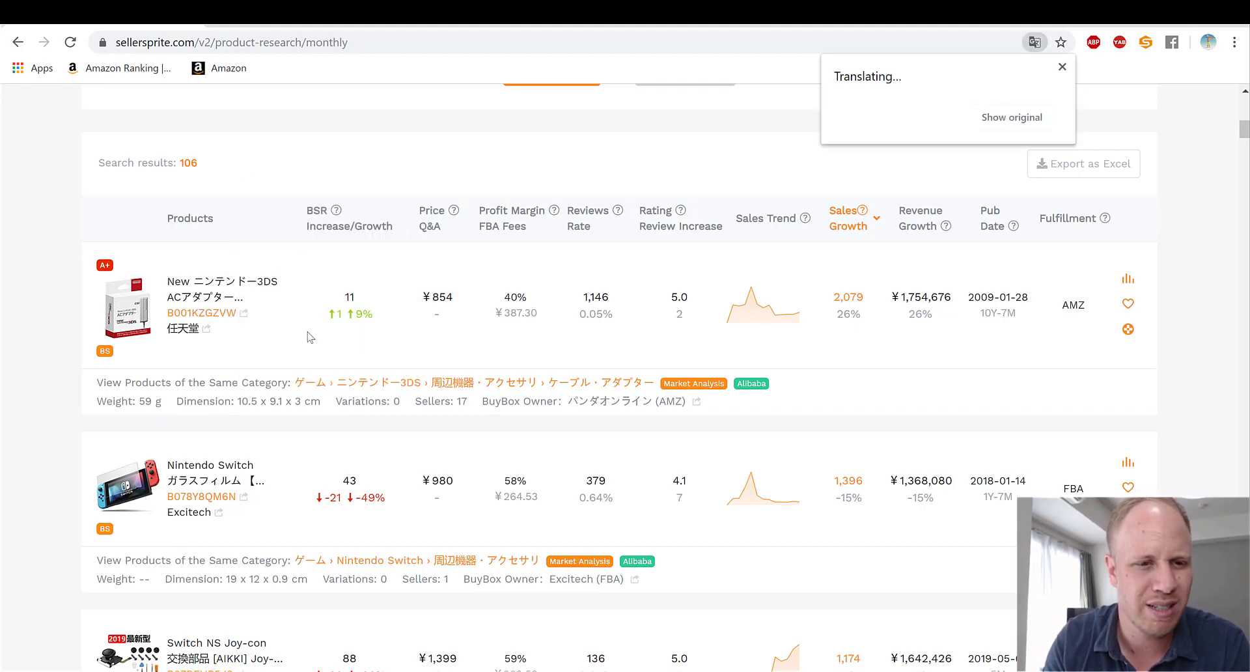
click(1066, 70)
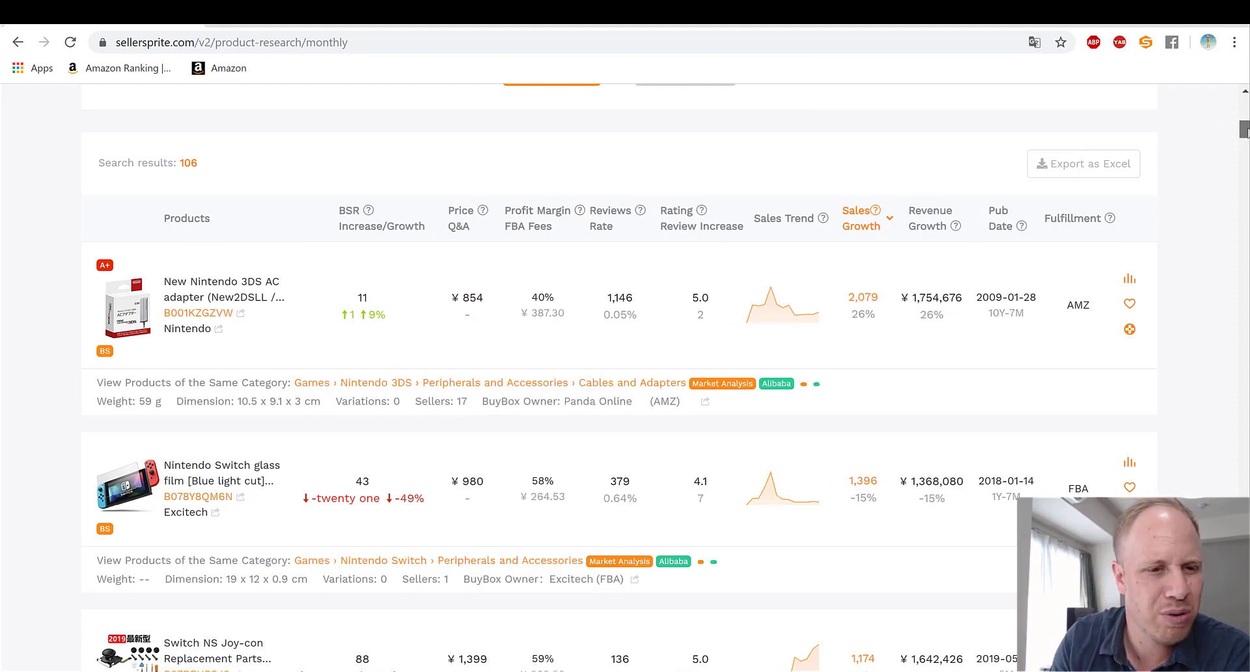
Step: Look through the first results and view the enlarged image of the Switch NS Joy-con Replacement Parts, then close it
drag(1244, 130, 1245, 134)
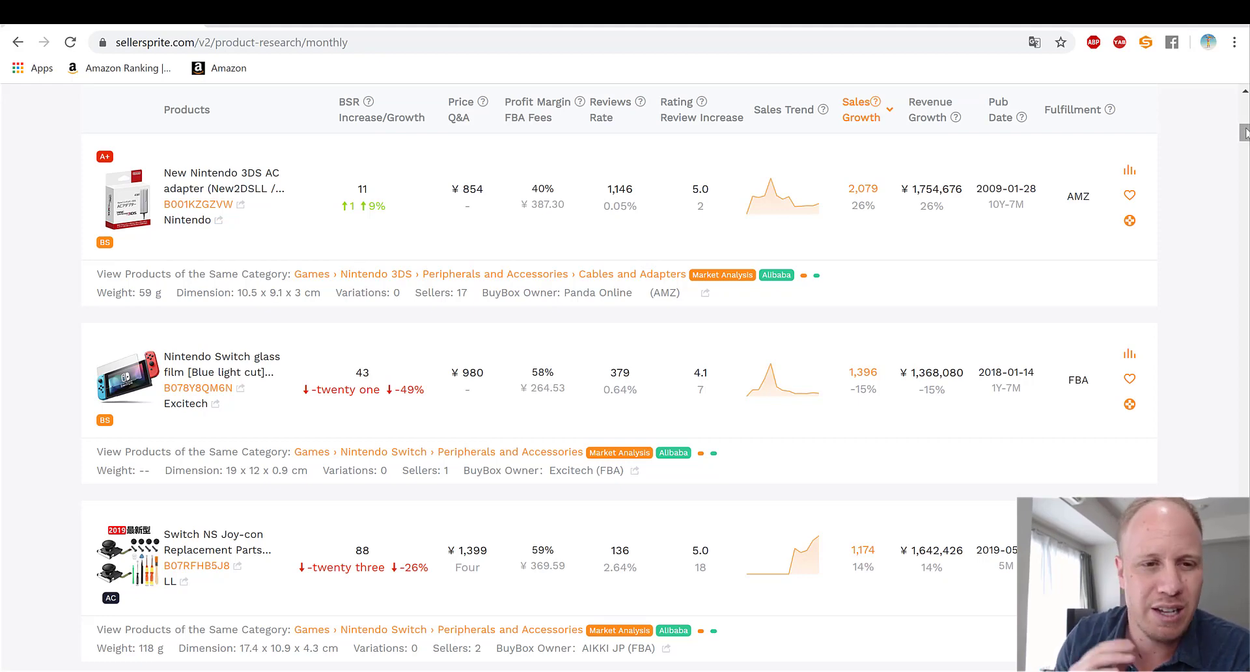
drag(1245, 134, 1245, 140)
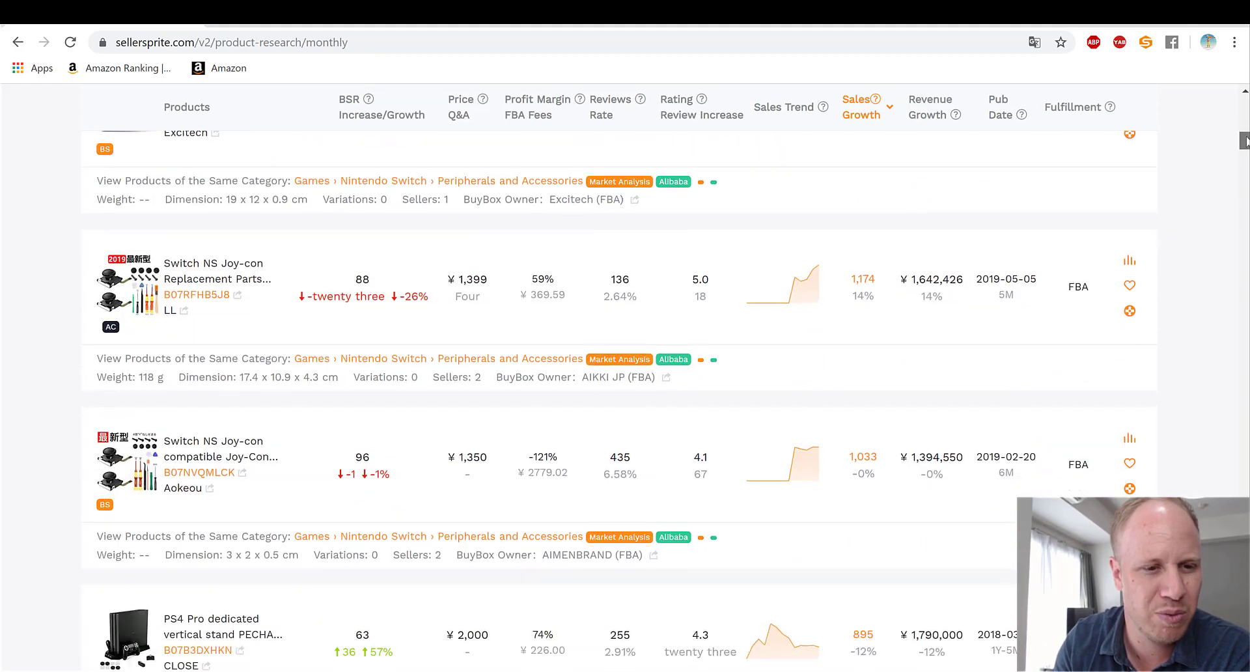
click(124, 293)
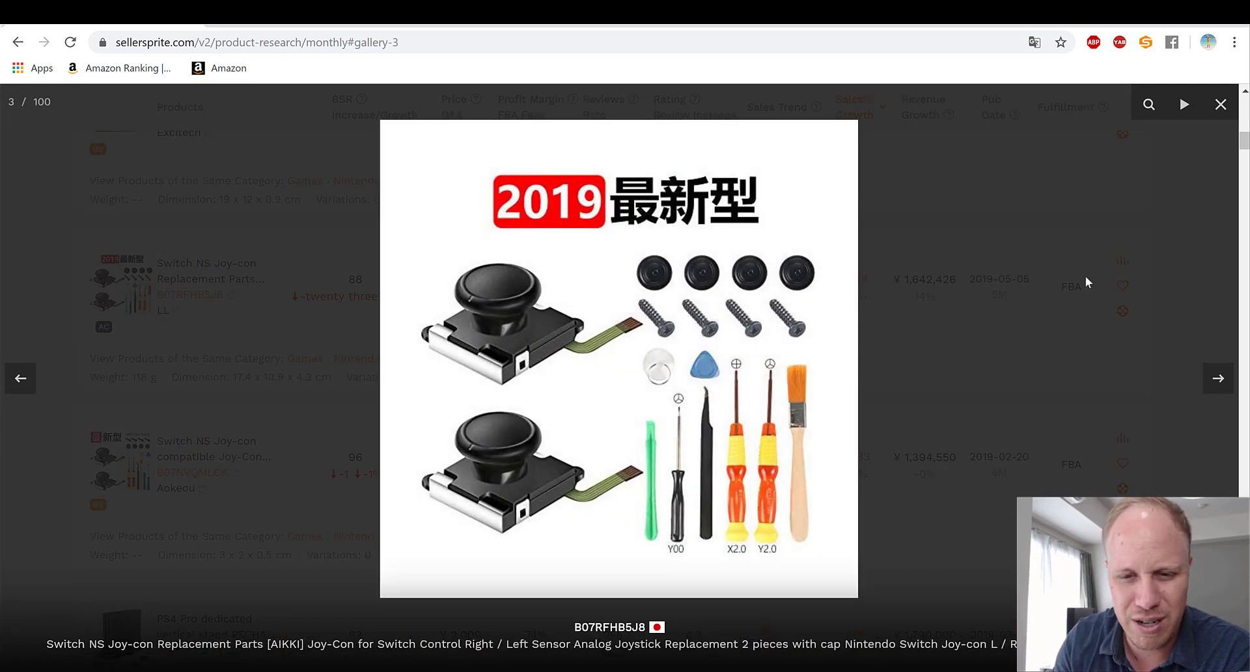
click(1220, 105)
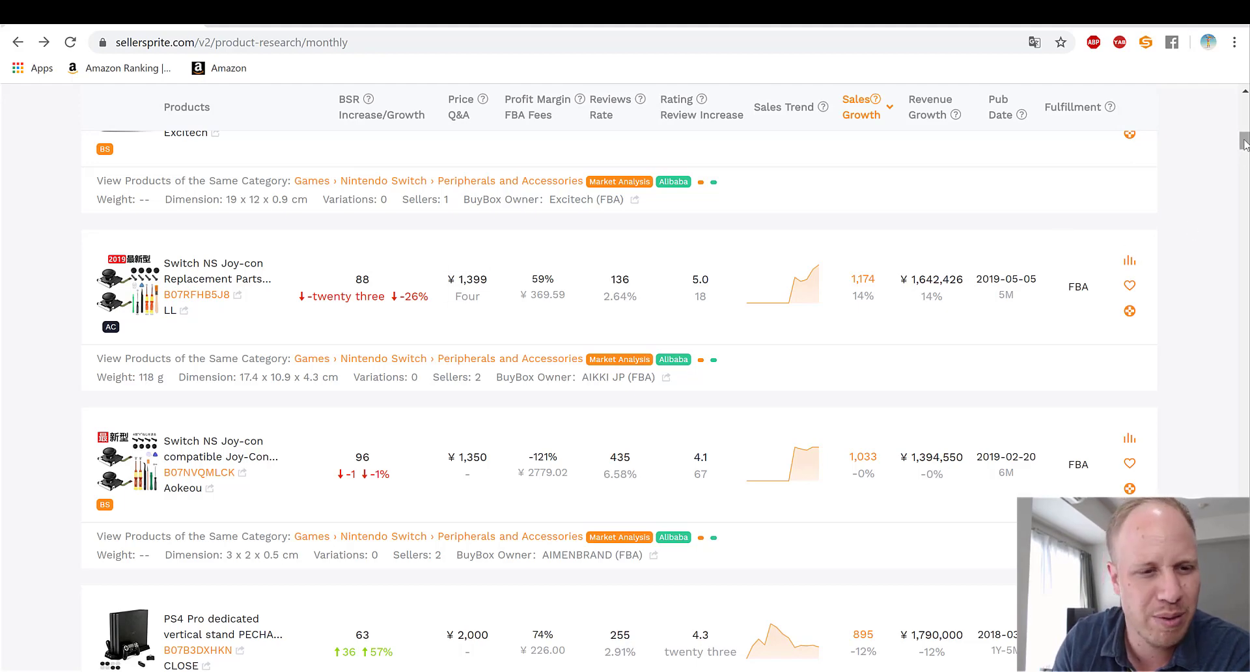
Step: Browse further down the results and inspect the enlarged image of the Nintendo Switch compatible protective case
drag(1244, 147, 1243, 176)
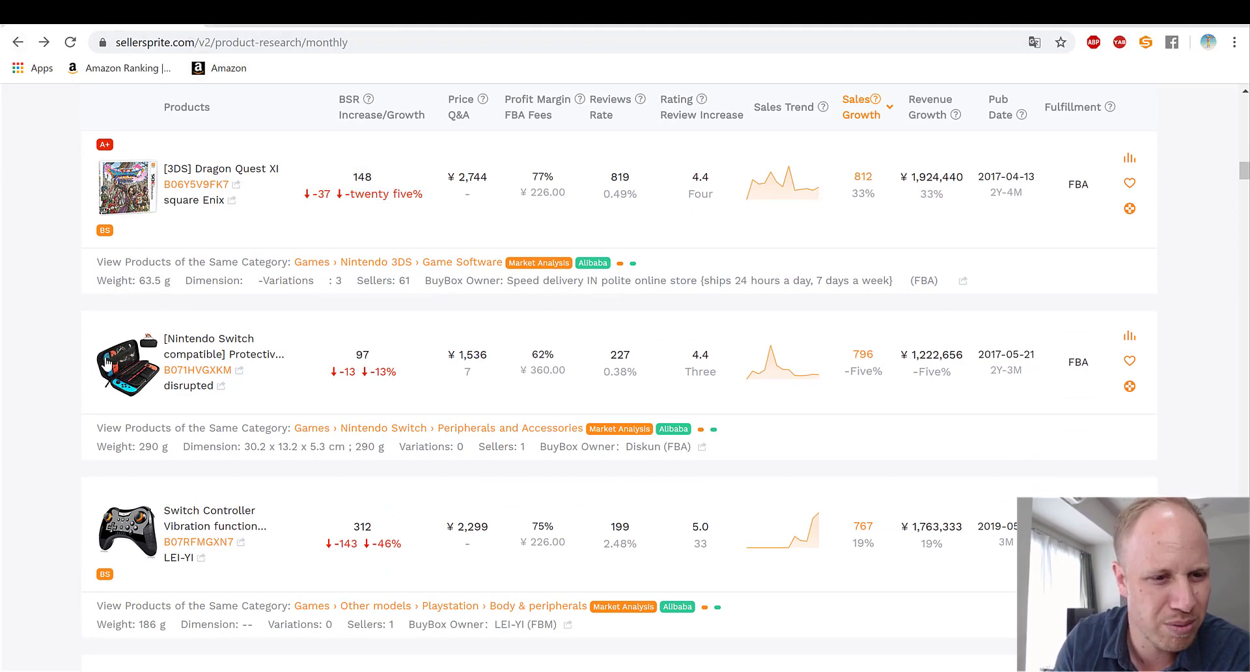
click(115, 377)
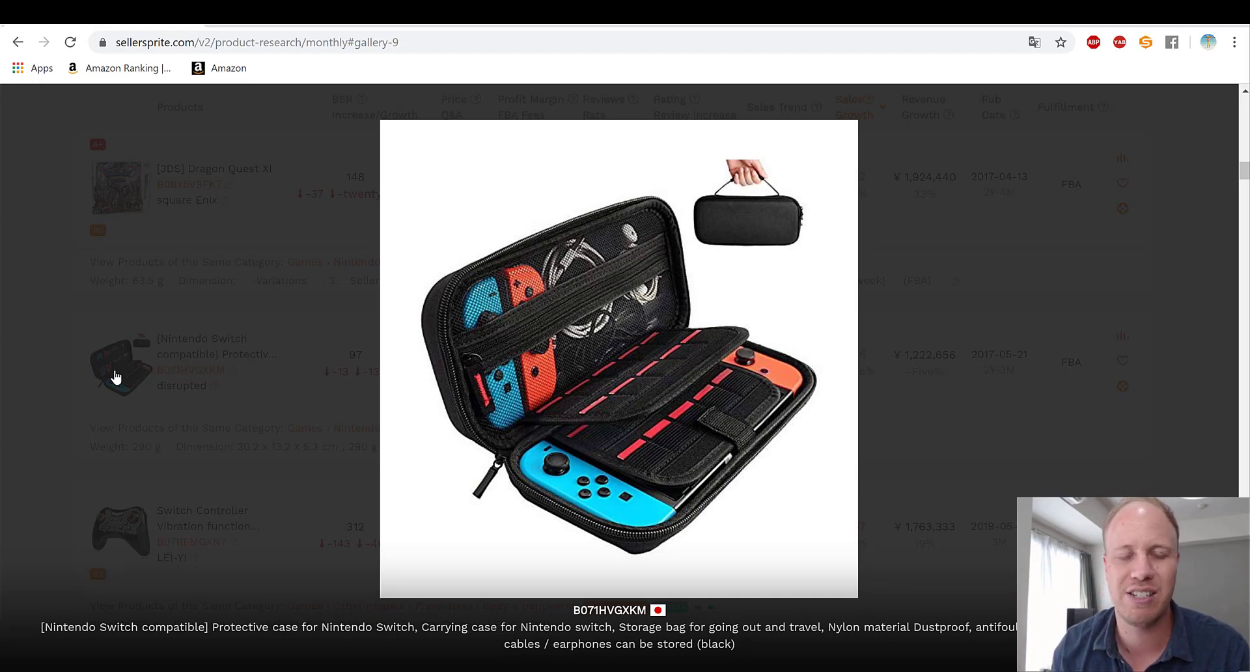
mouse_move(1120, 138)
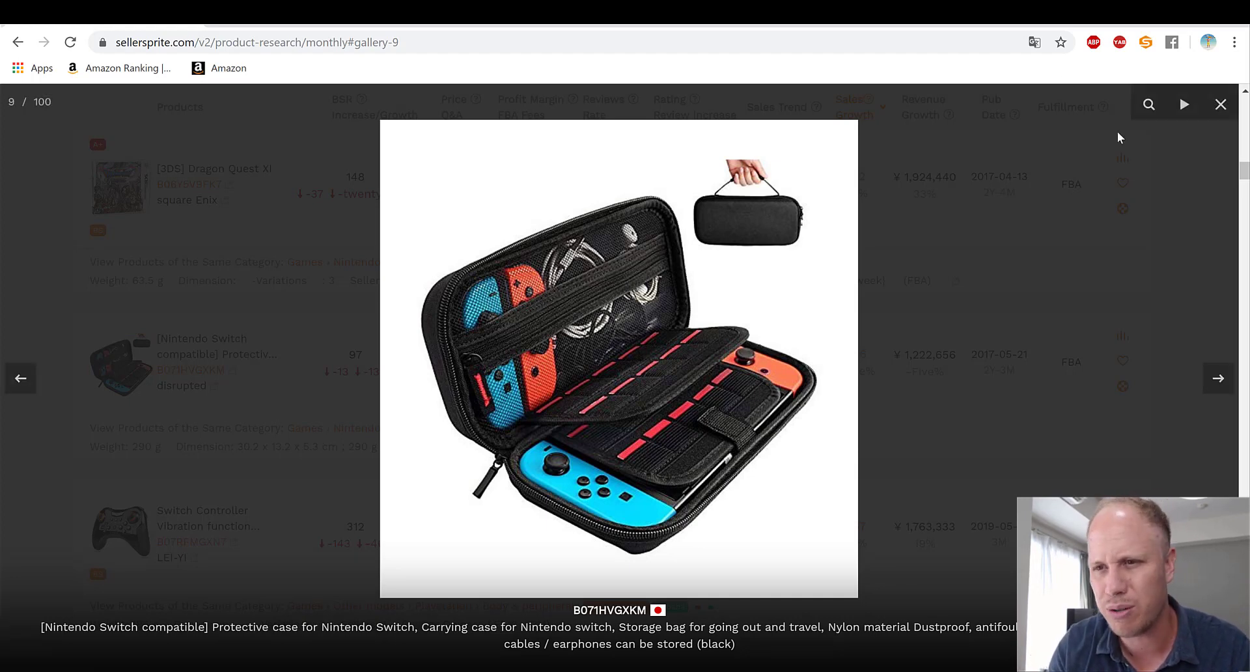
click(1221, 106)
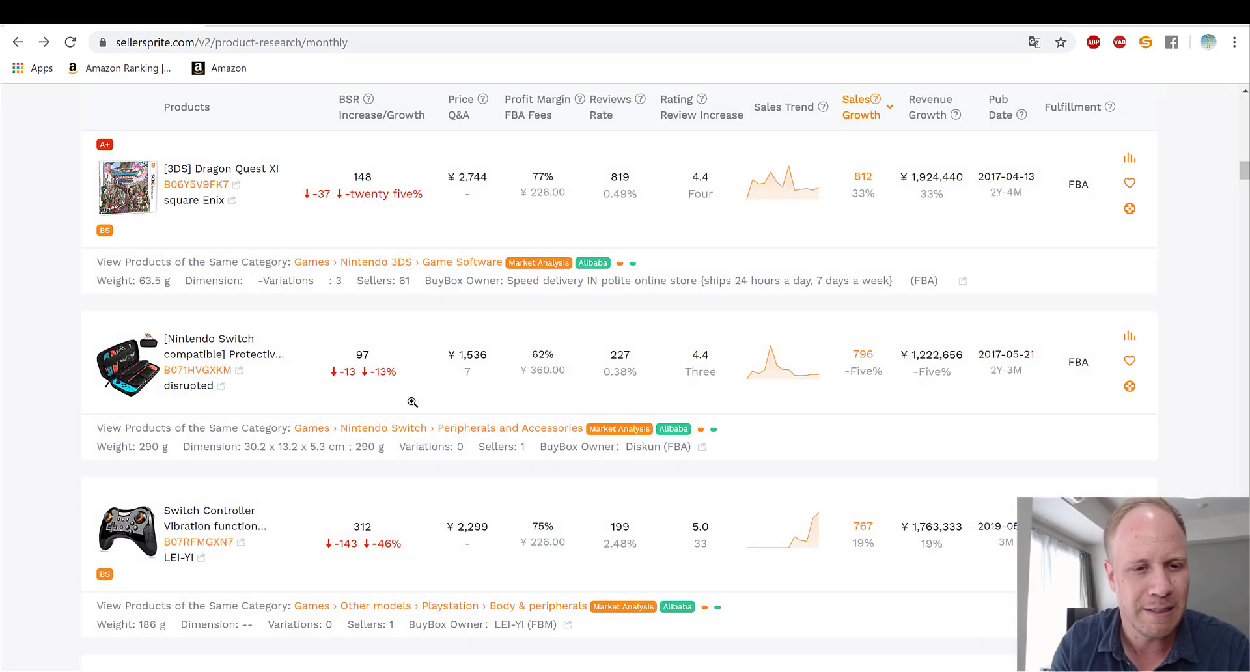
Step: Open the Amazon Japan listing of the Nintendo Switch protective case and look through its product photos
click(240, 370)
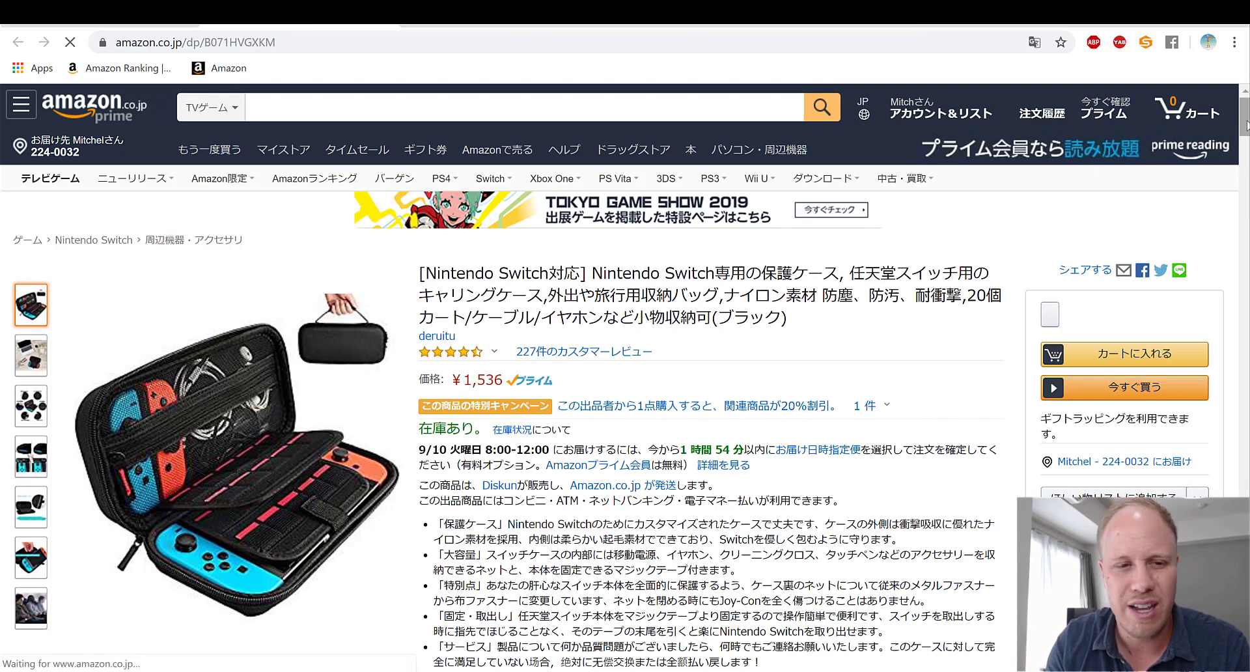
scroll(1247, 123, down, 2)
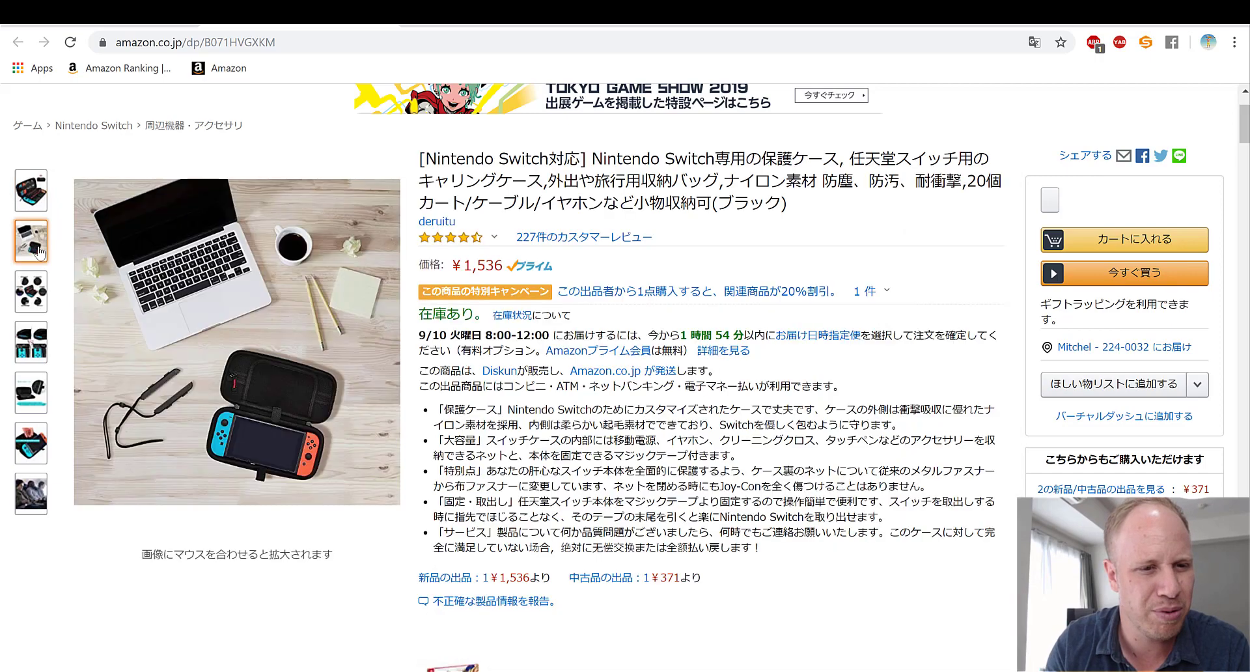
mouse_move(41, 301)
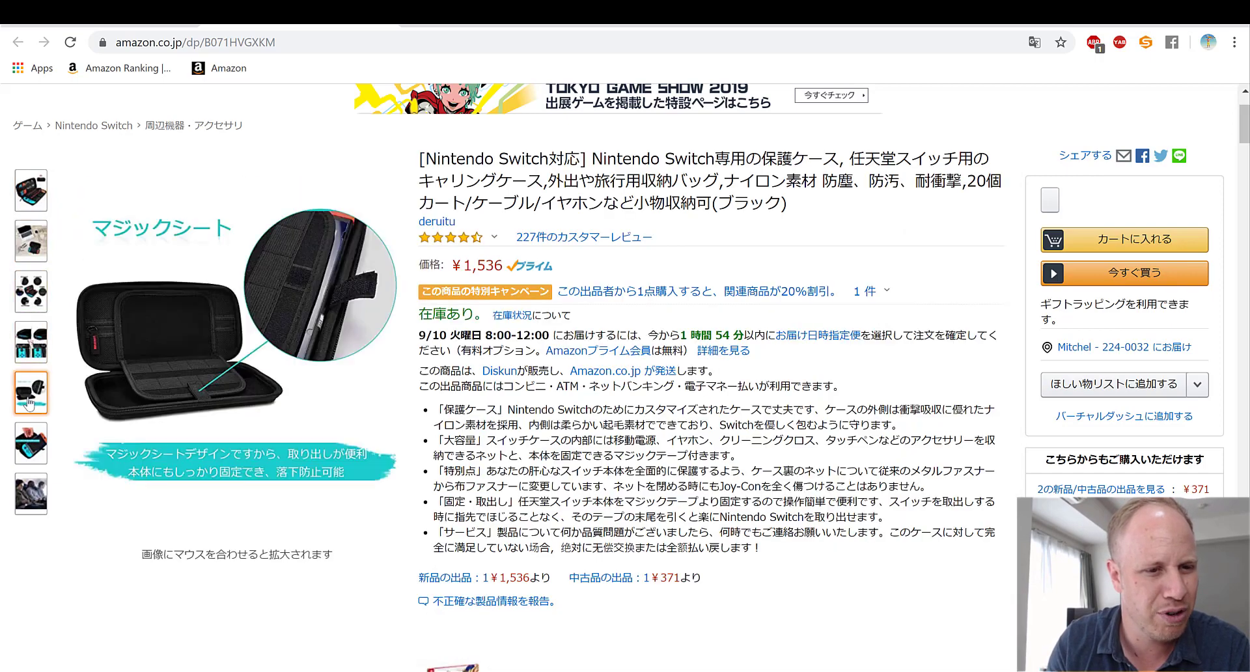
Step: View the last product photo and the listing's SellerSprite price and BSR history chart, then return to the SellerSprite product results
mouse_move(31, 494)
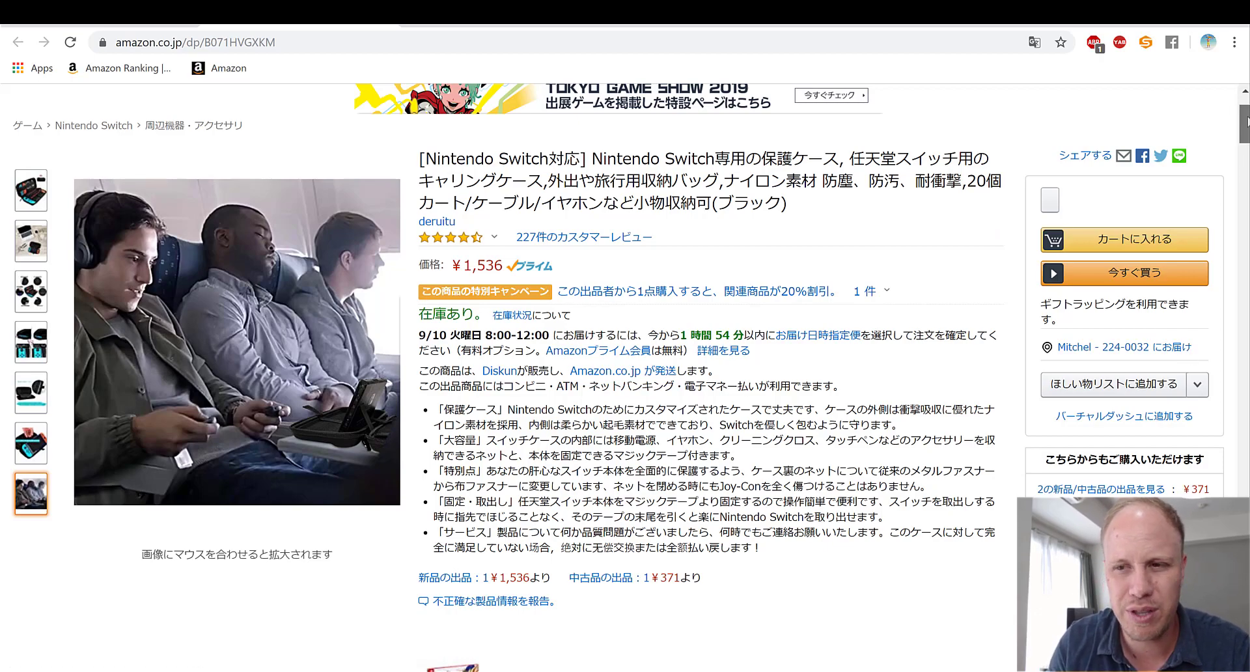
drag(1246, 122, 1246, 189)
scroll(1040, 304, up, 7)
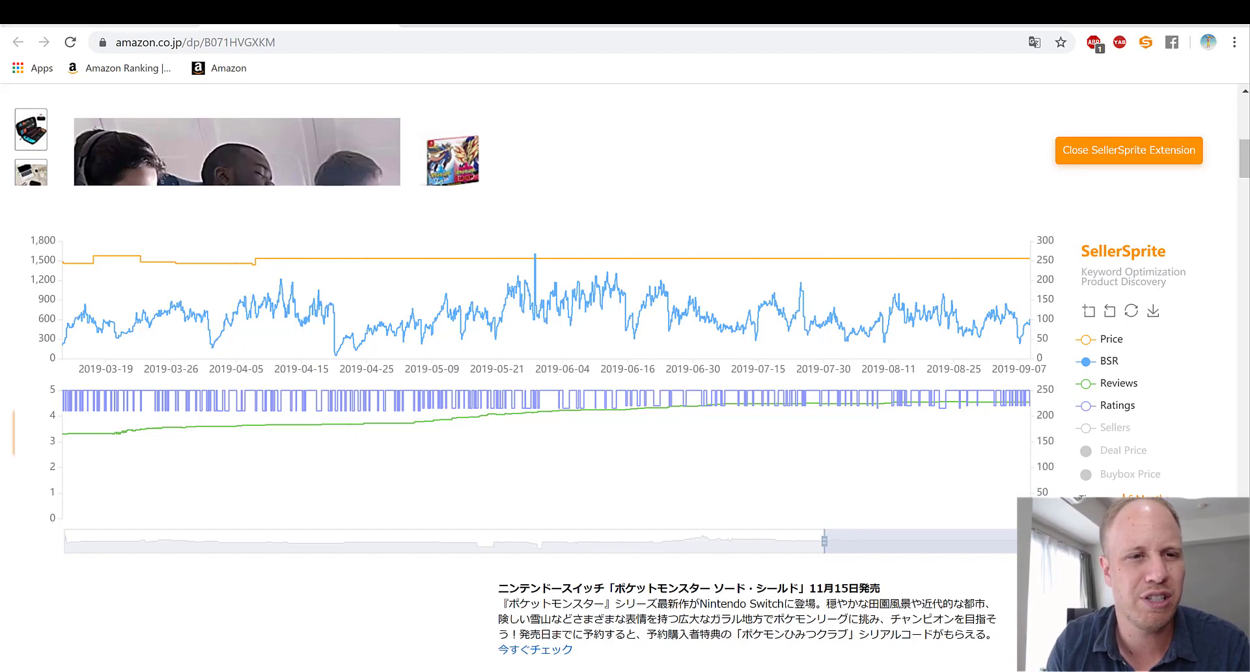
click(85, 12)
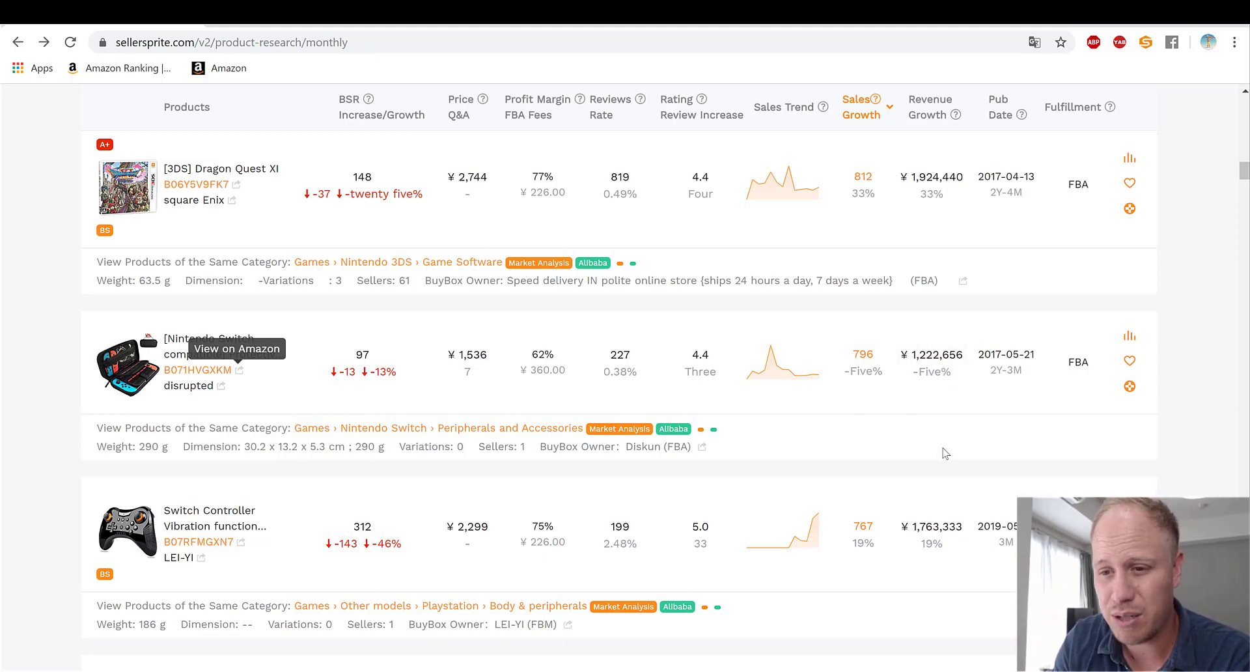
Step: Open the sales trend of the Nintendo Switch protective case, examine its monthly sales table and chart, and close it
click(1129, 337)
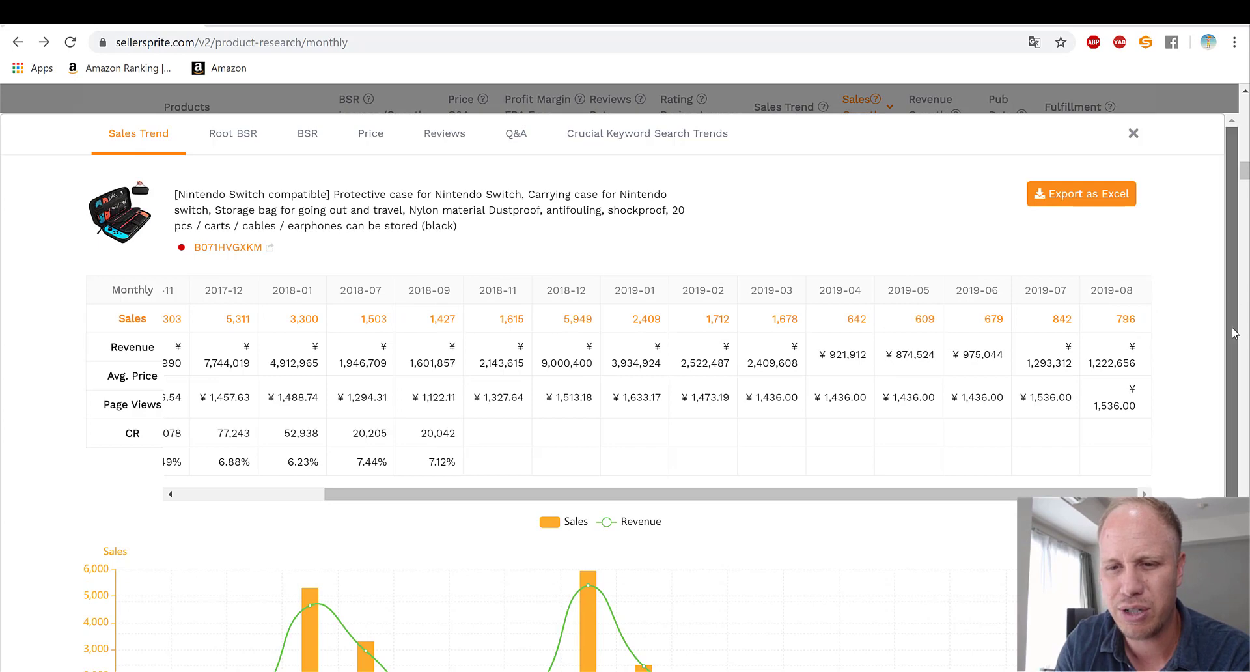
scroll(1235, 332, down, 2)
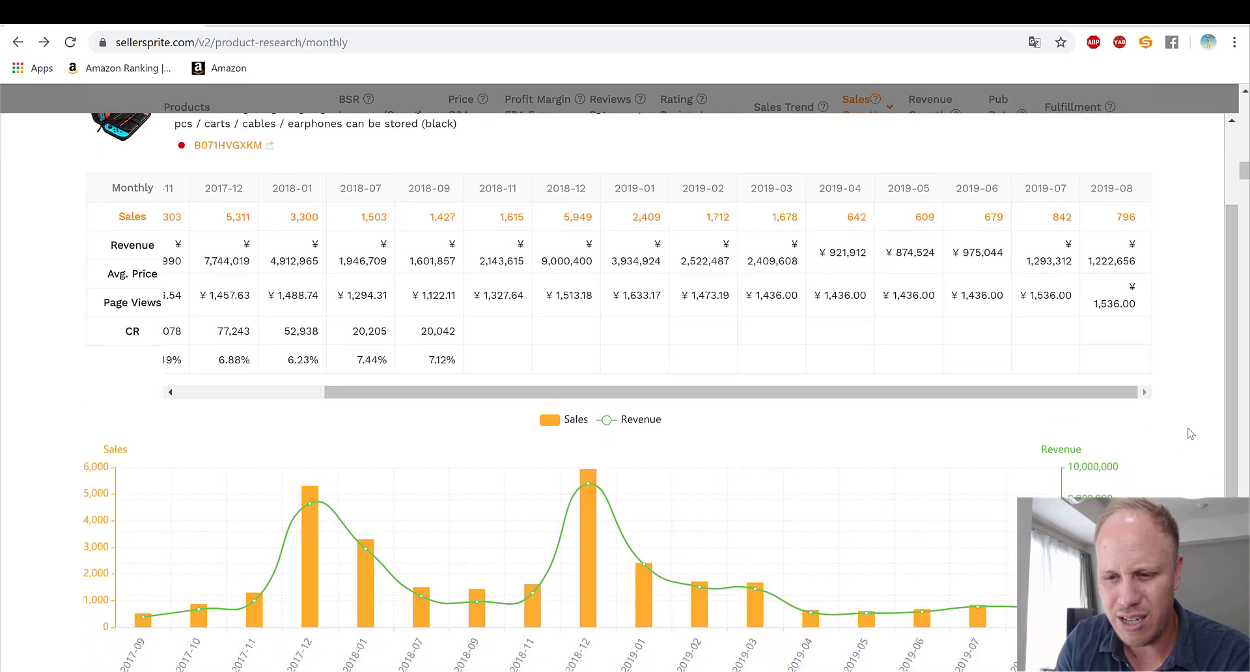
scroll(1225, 324, down, 1)
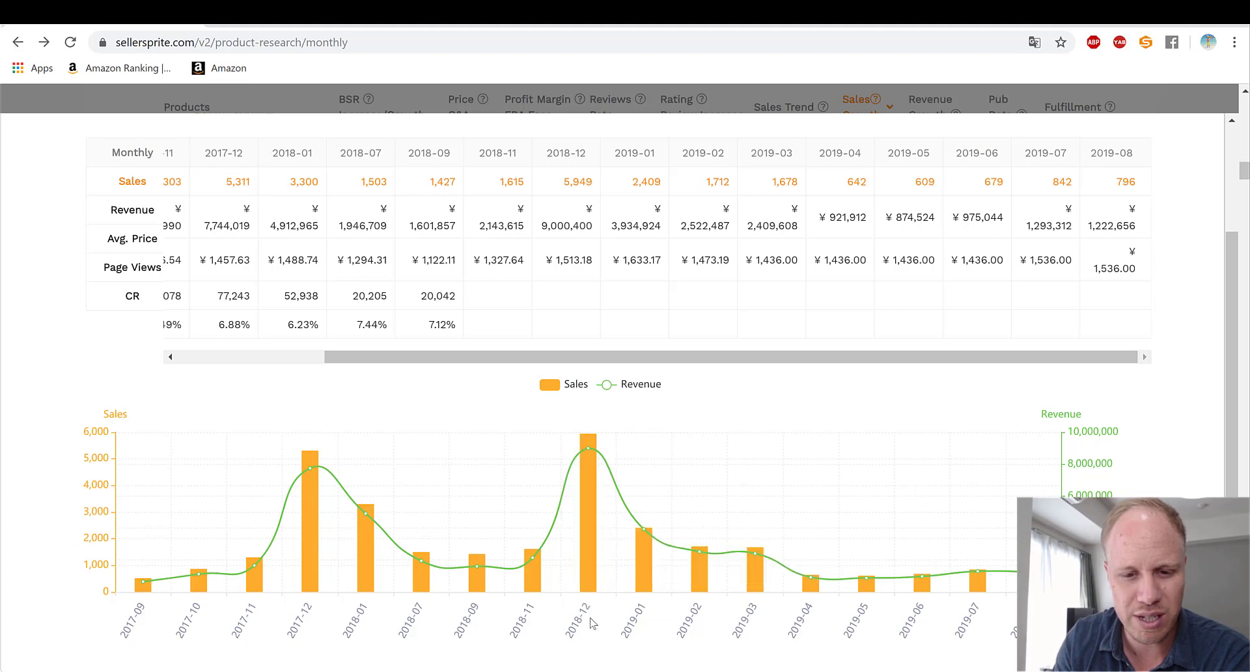
mouse_move(592, 579)
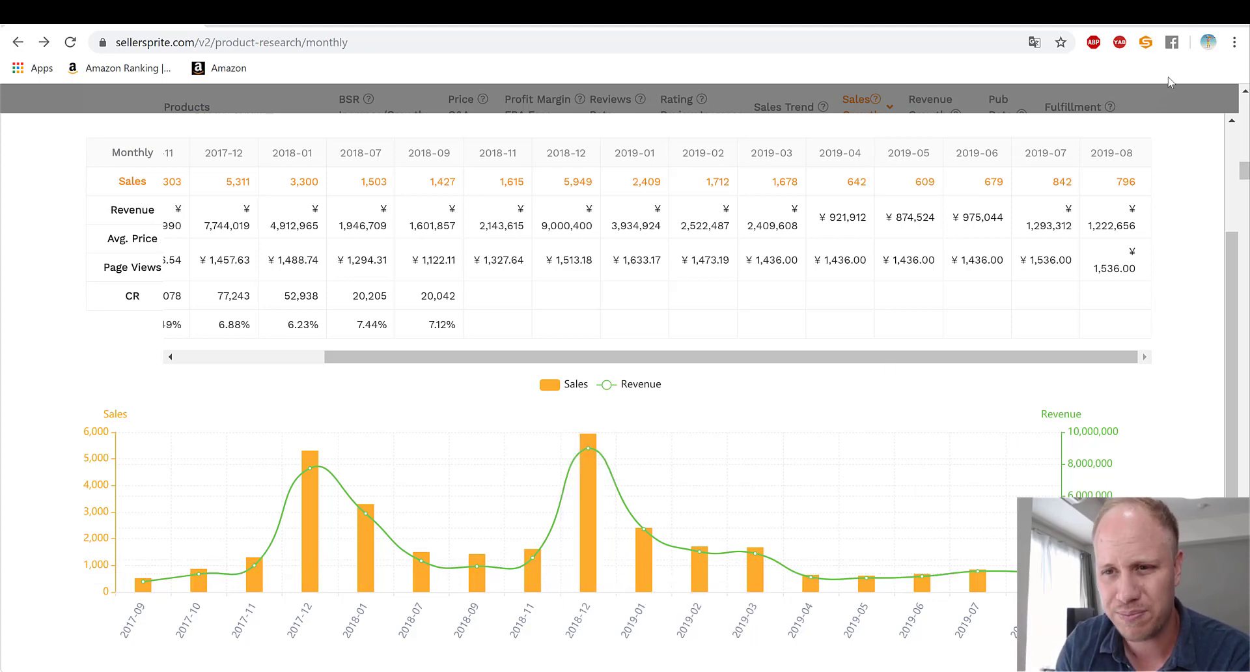
click(1082, 98)
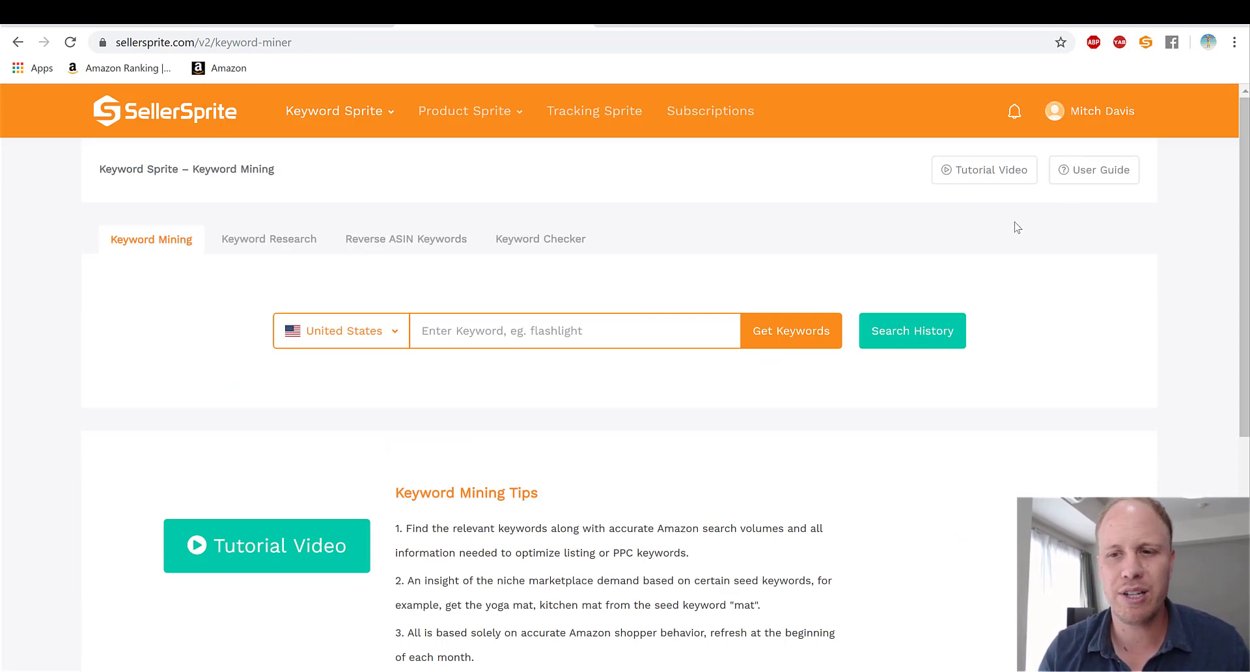
Step: In SellerSprite's Keyword Mining, set the marketplace to Japan and get keywords for "Nintendo switch"
mouse_move(375, 116)
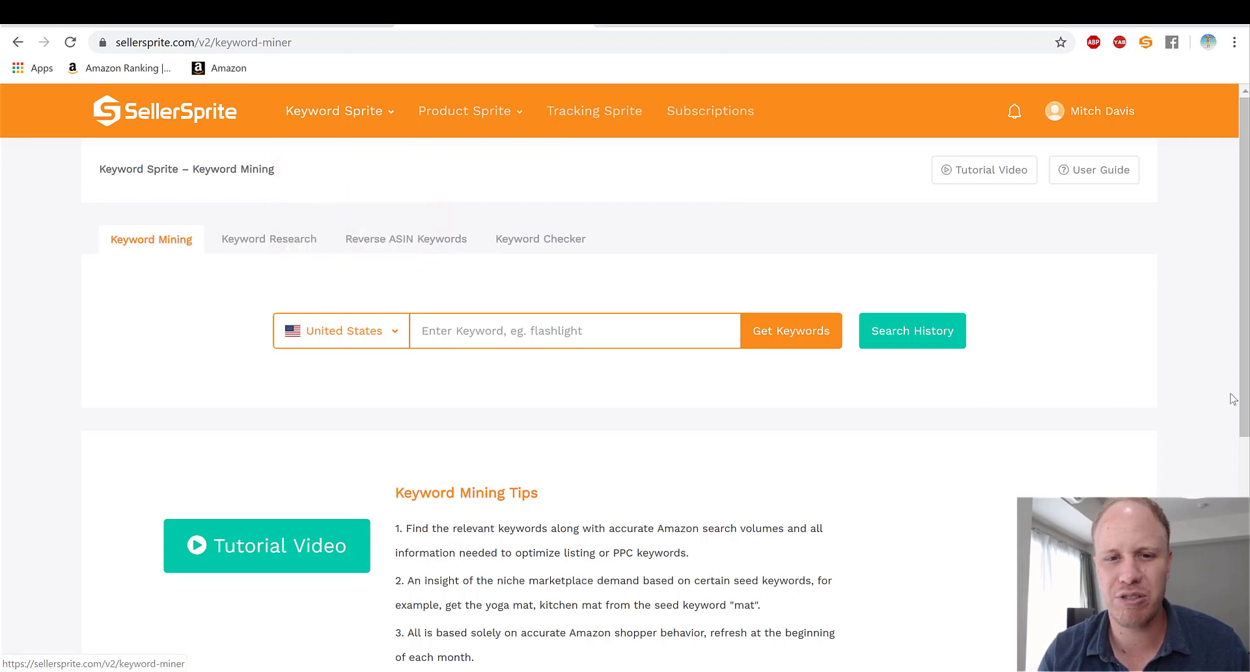
click(396, 337)
click(323, 400)
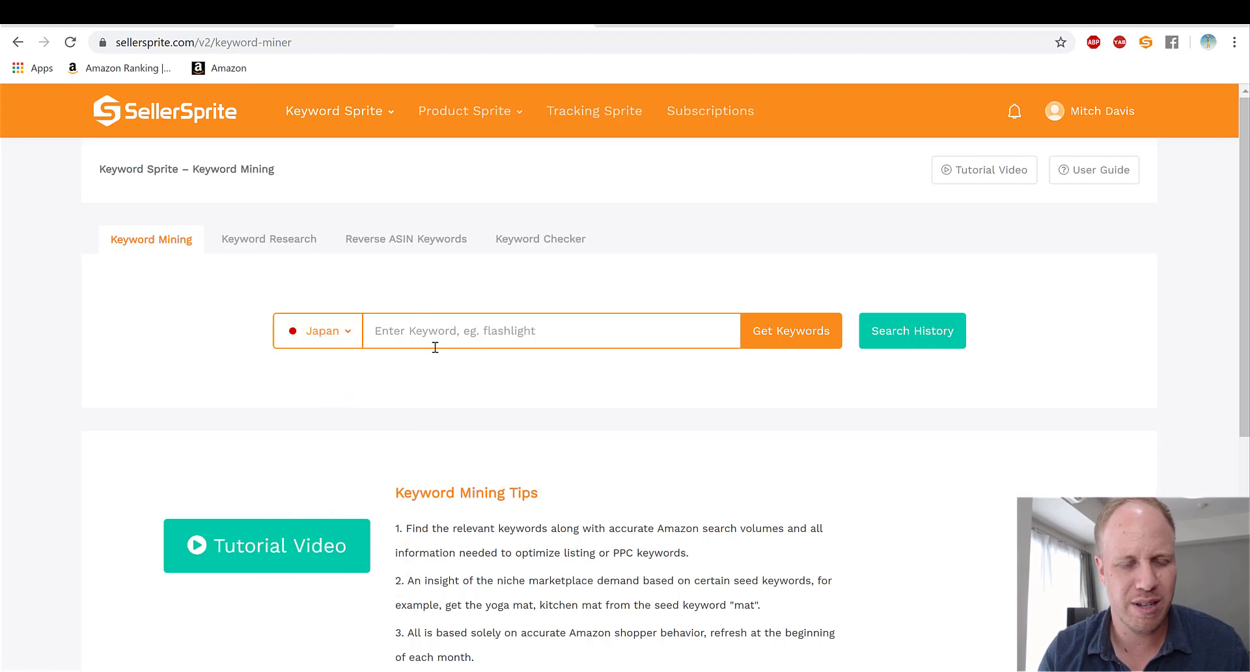
click(443, 341)
text(Nin)
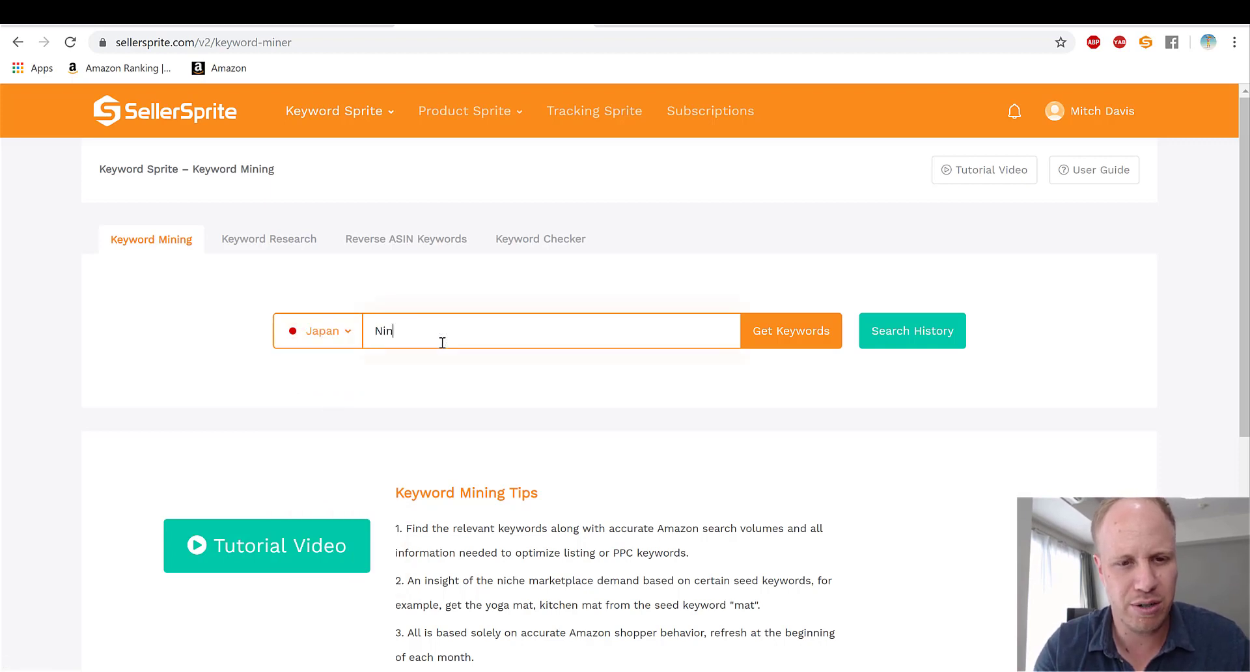
text(tendo switch)
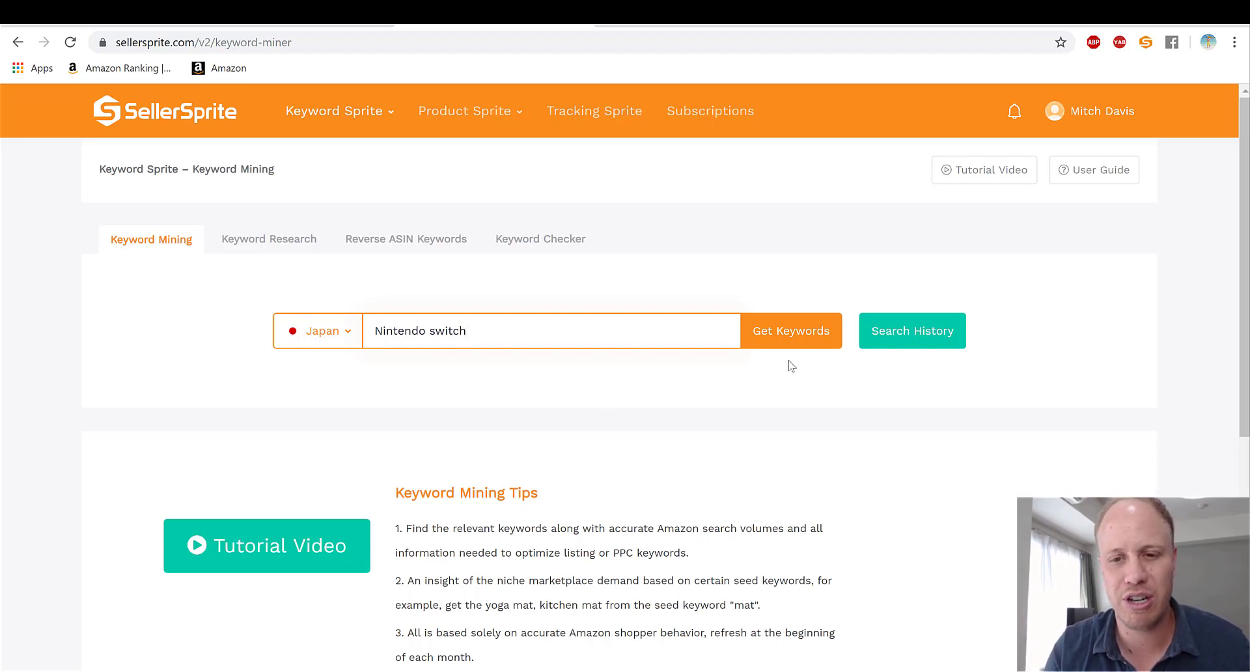
click(780, 335)
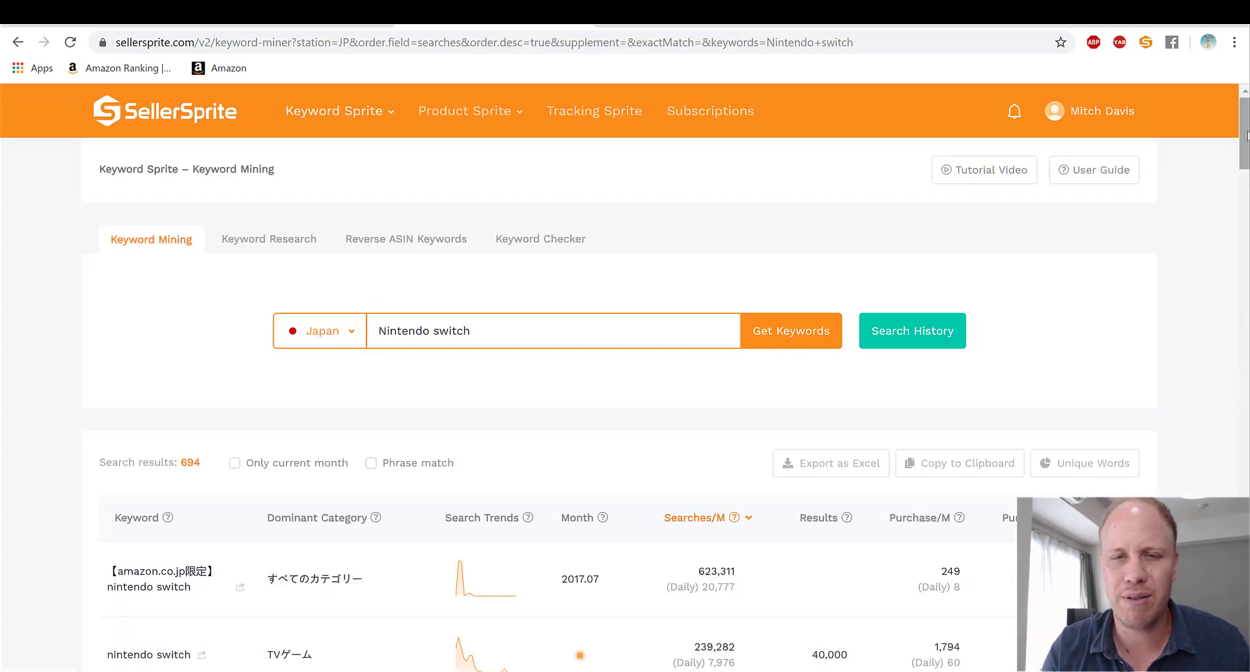
Step: Look down the mined keyword list and translate the page to English
scroll(1247, 143, down, 2)
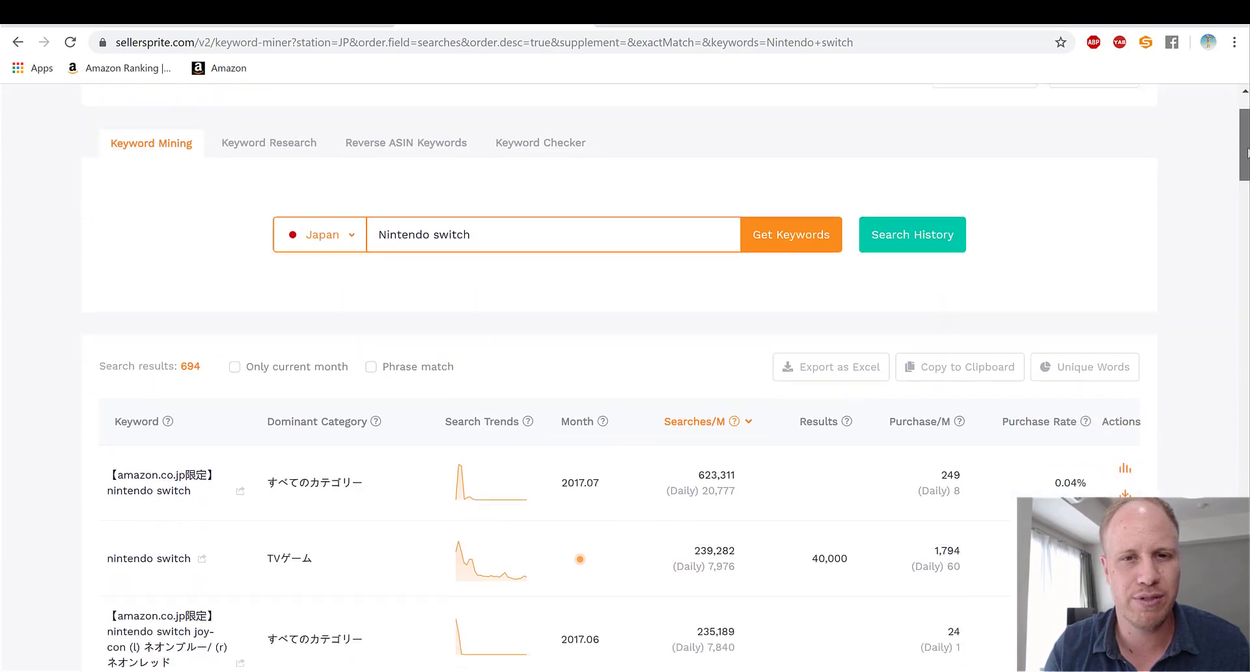
scroll(1246, 153, down, 4)
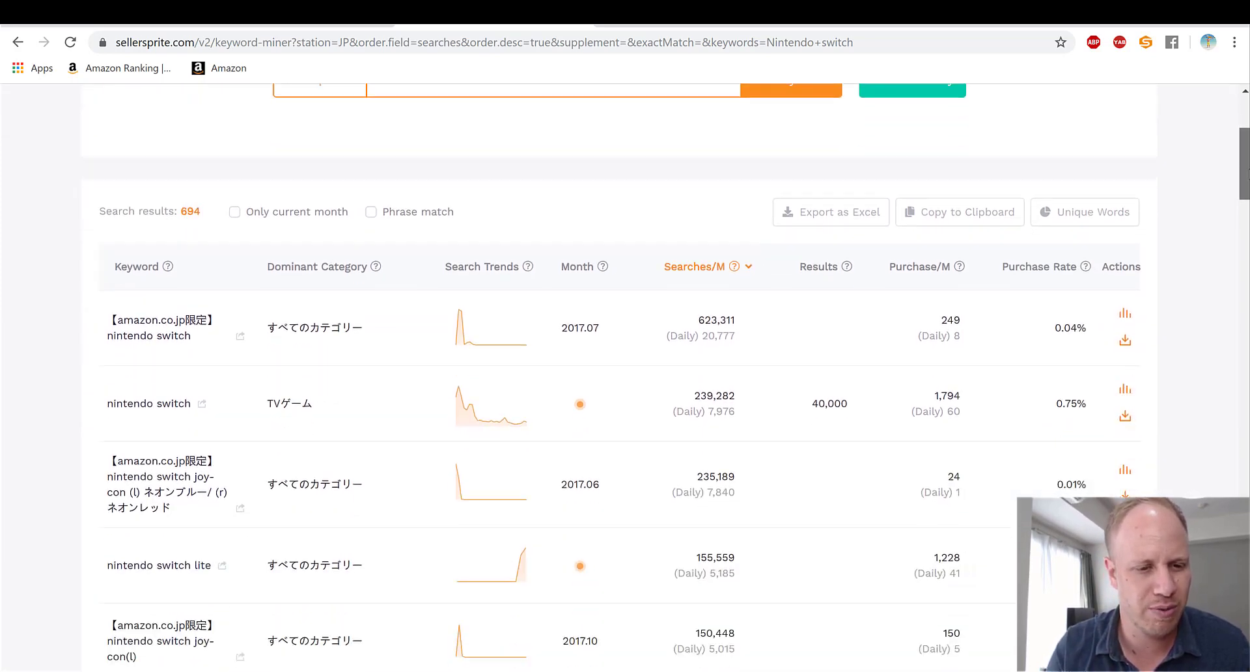
scroll(1219, 147, down, 3)
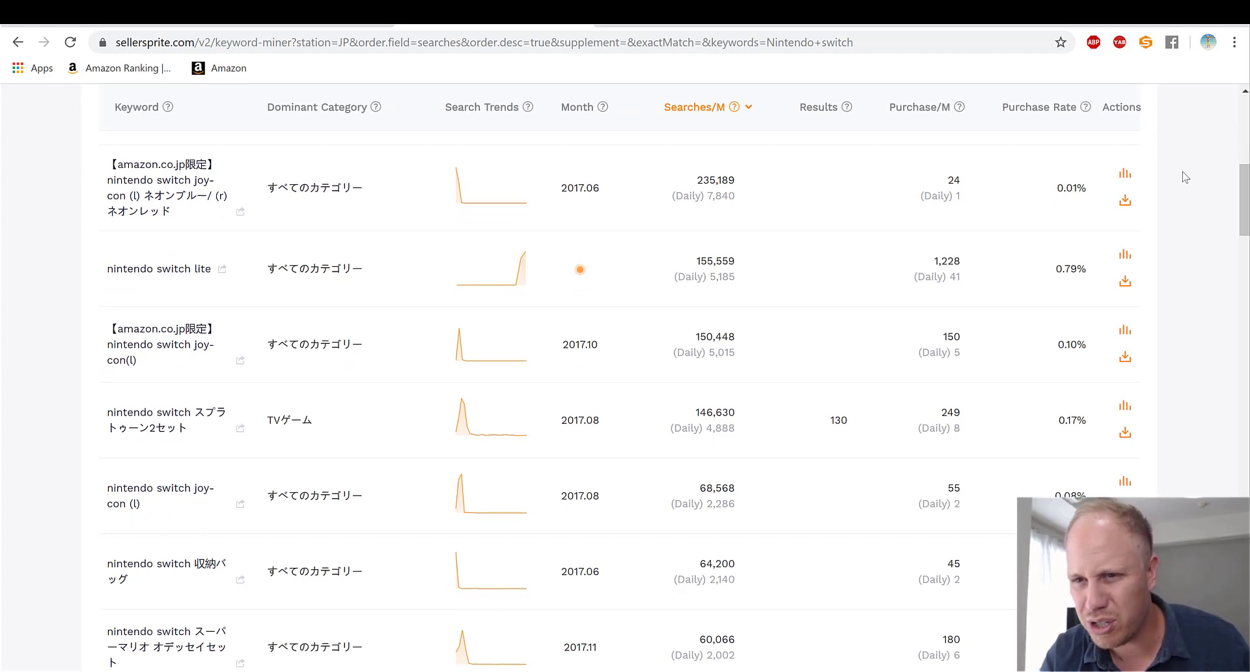
right_click(1198, 273)
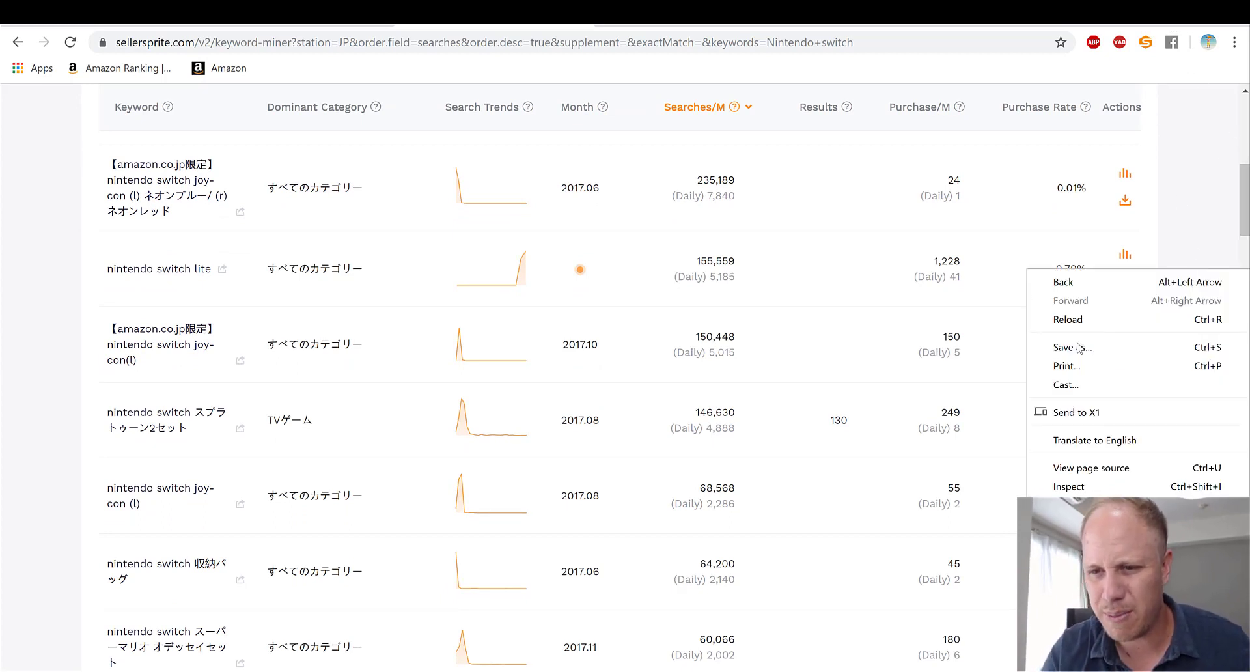
click(1081, 440)
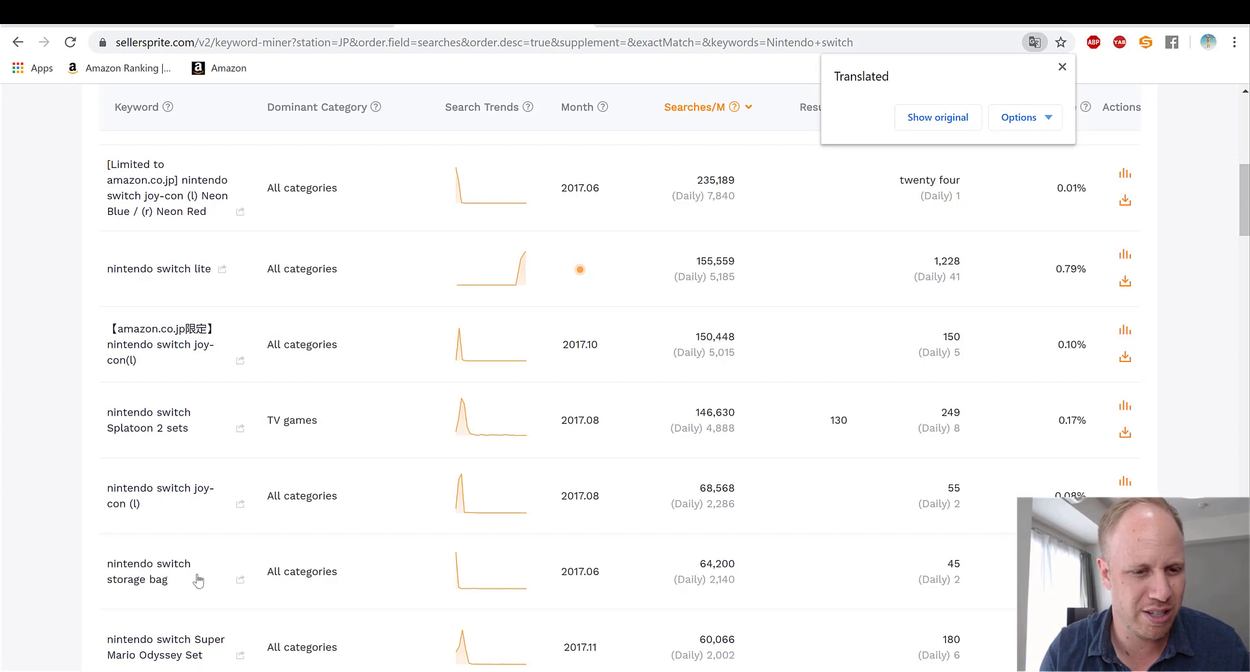
Step: Open the Amazon Japan search for the "nintendo switch storage bag" keyword and browse the competing products
click(239, 579)
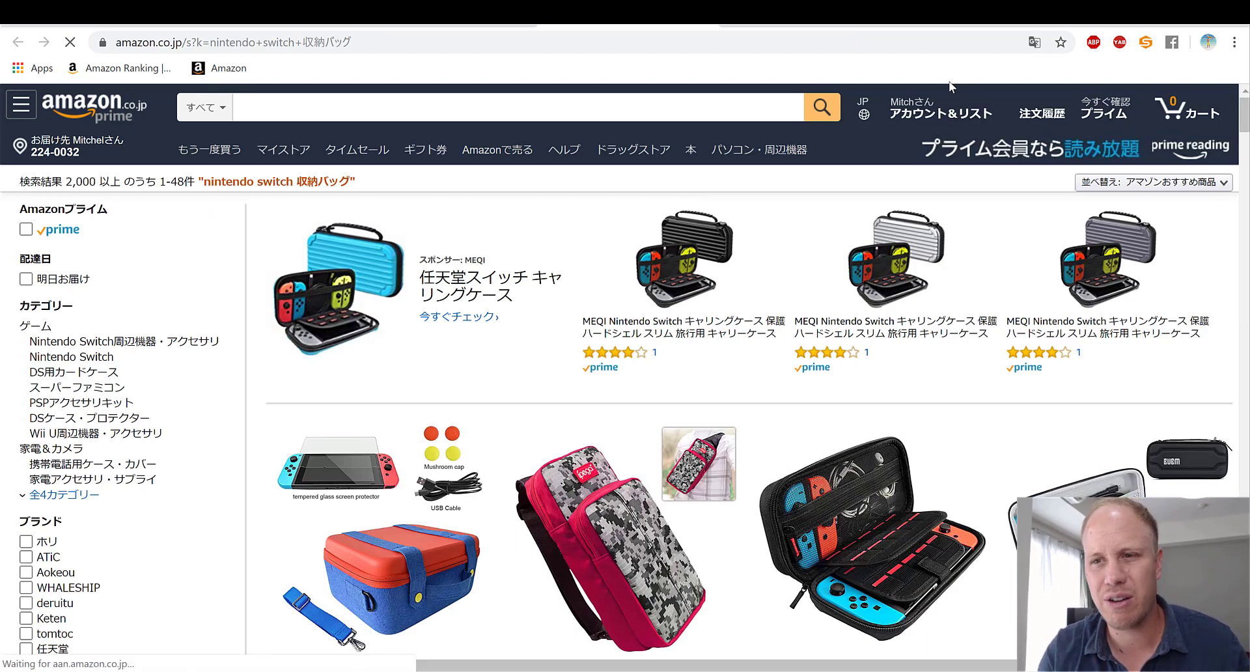
click(1247, 165)
scroll(658, 371, down, 8)
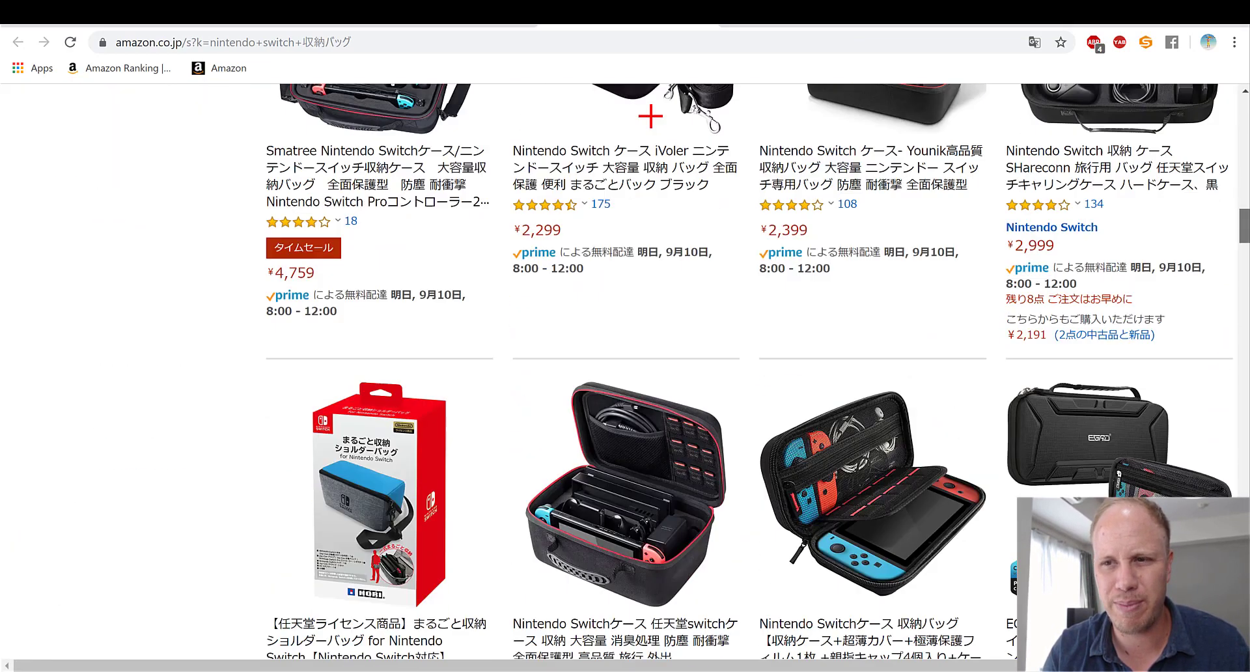
scroll(658, 371, up, 15)
scroll(658, 371, up, 2)
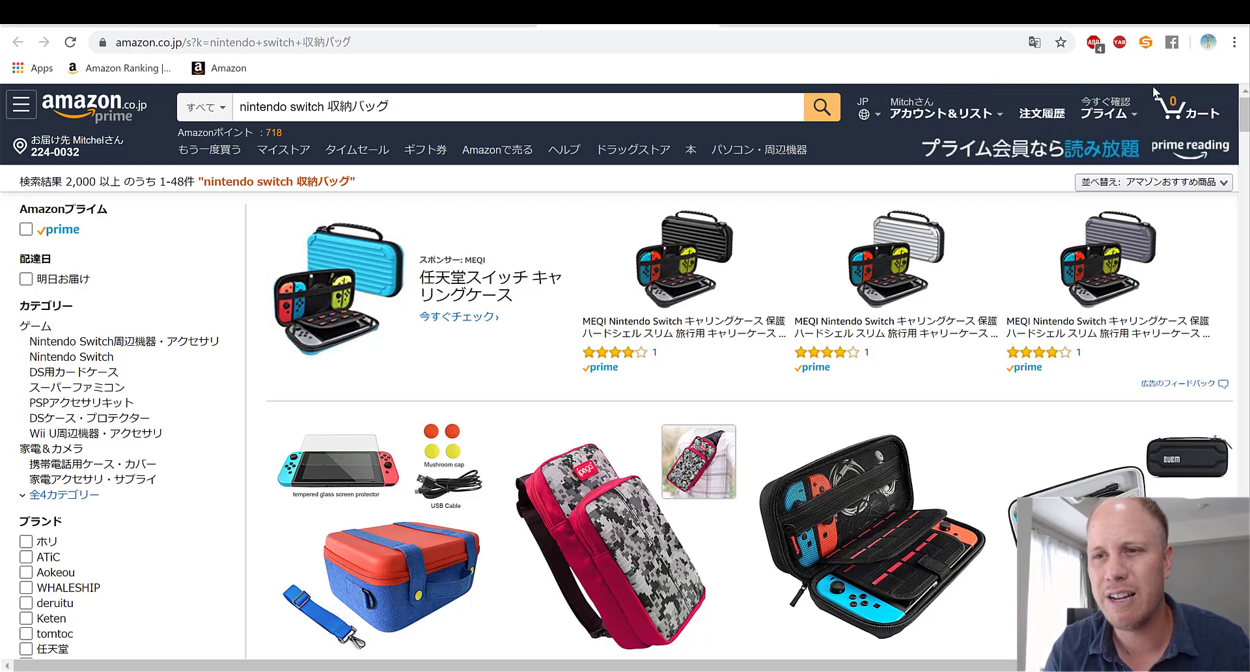
Step: Run the SellerSprite extension's Product Research on the Amazon search page and examine the listed products' sales, reviews and revenue
click(1146, 48)
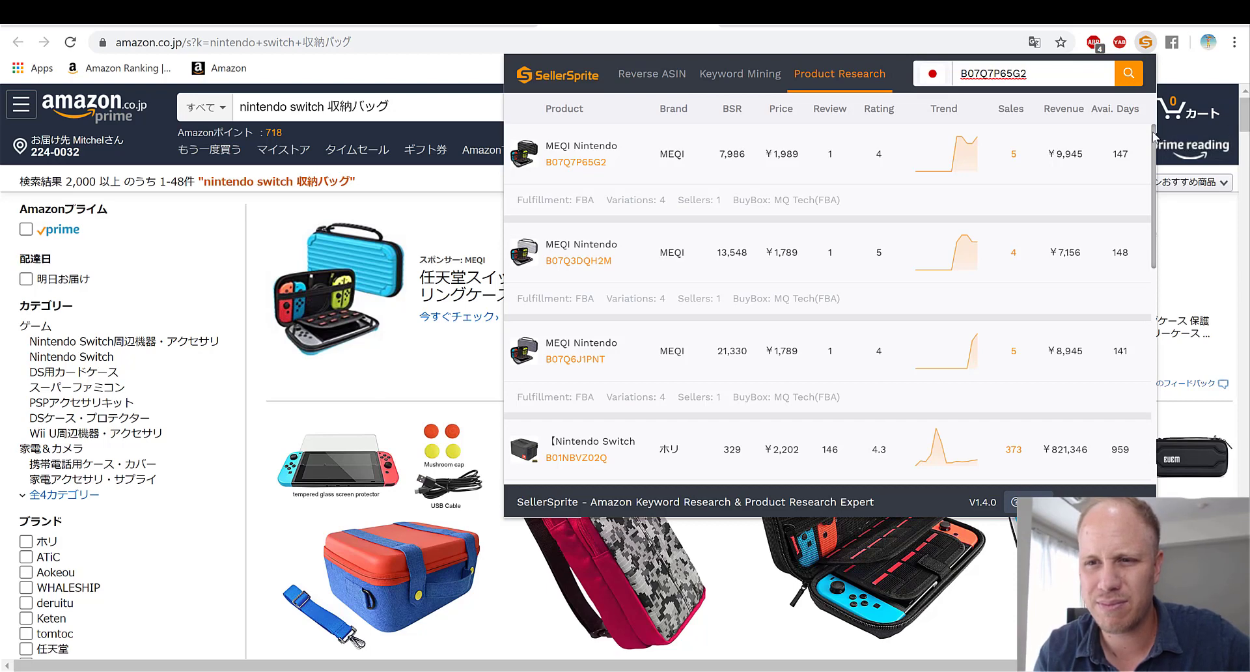
drag(1154, 137, 1155, 314)
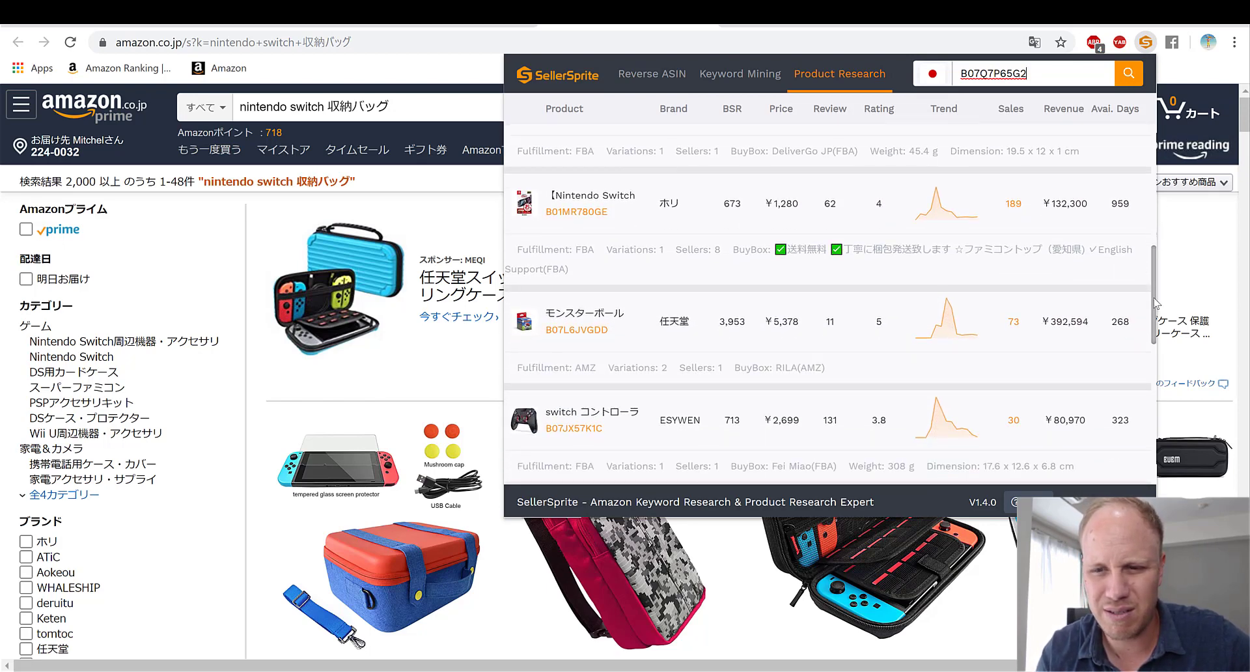
scroll(1155, 314, down, 3)
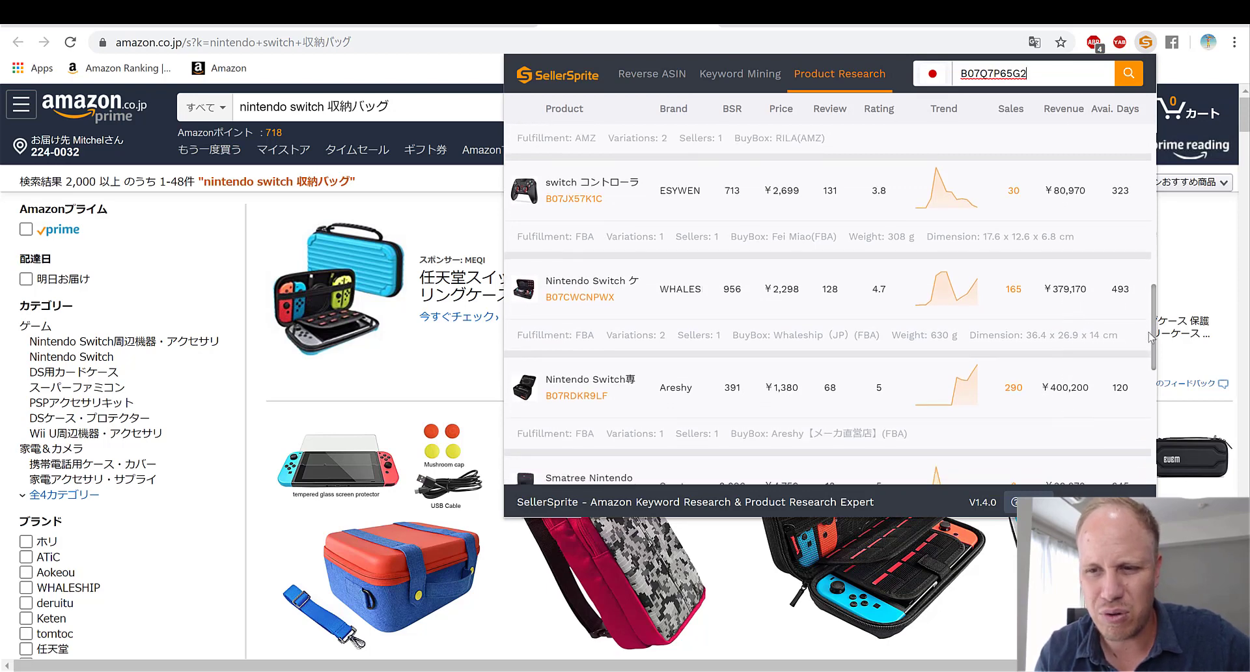
drag(1153, 327, 1156, 376)
scroll(1156, 376, down, 3)
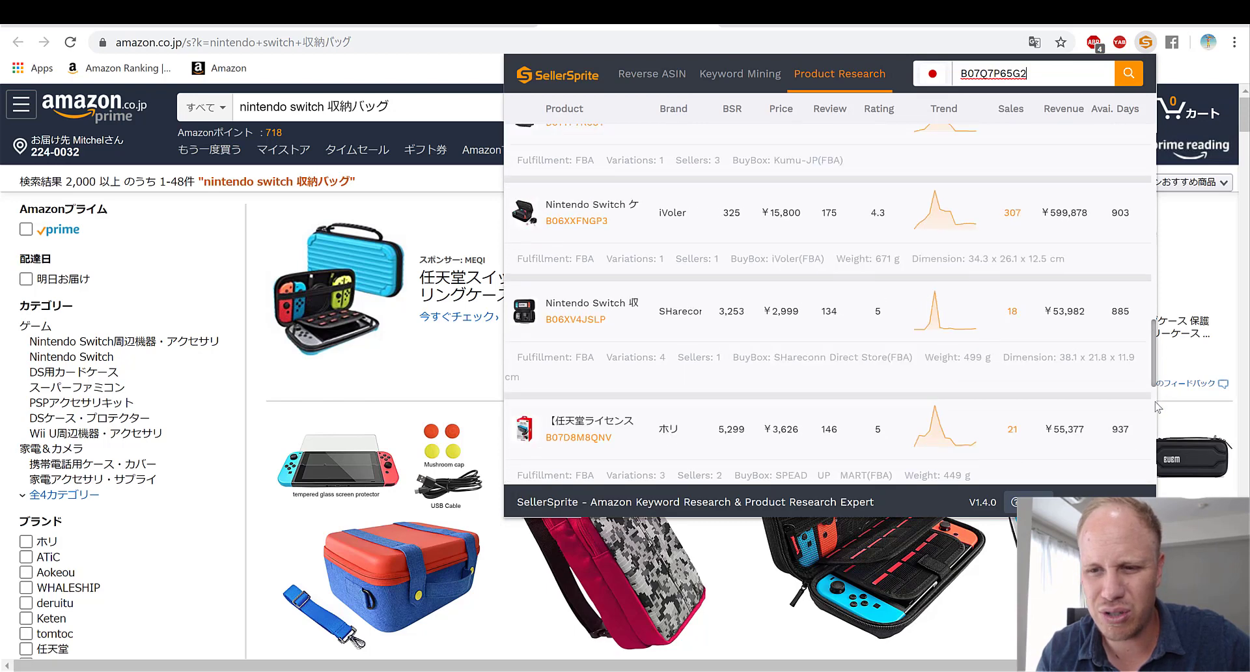
scroll(1156, 448, down, 4)
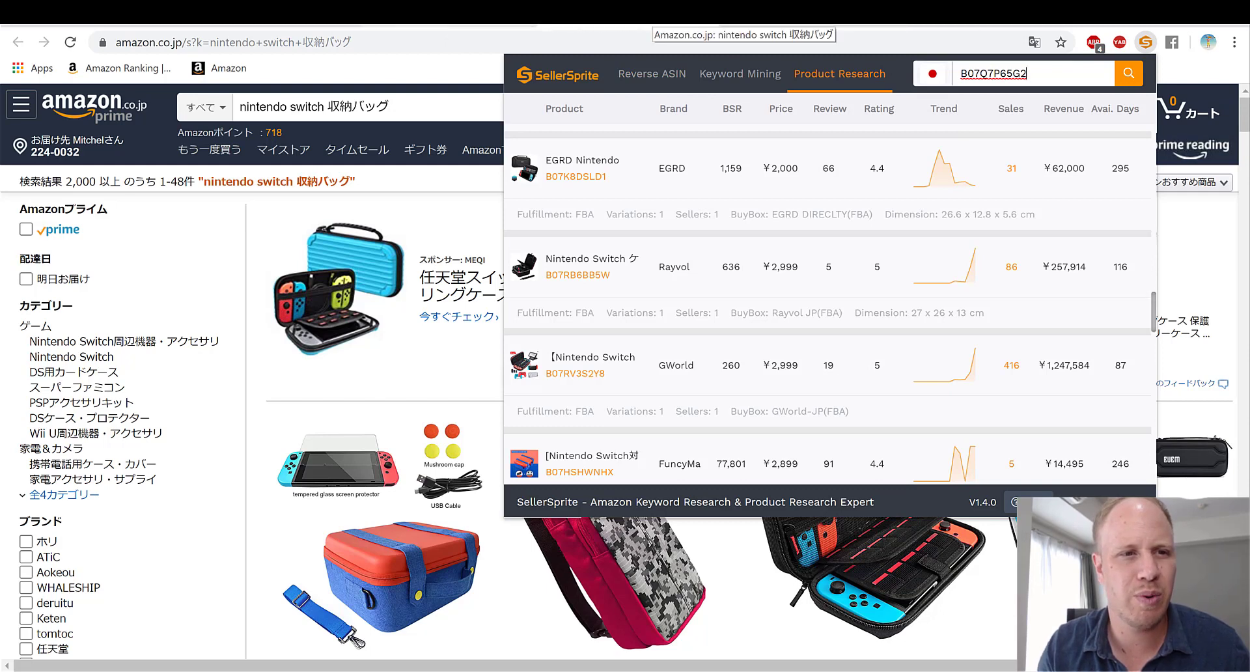
Step: Return to the SellerSprite product results, open the Alibaba image search for the TOAST Nintendo Switch case, and compare supplier prices and minimum orders
click(97, 13)
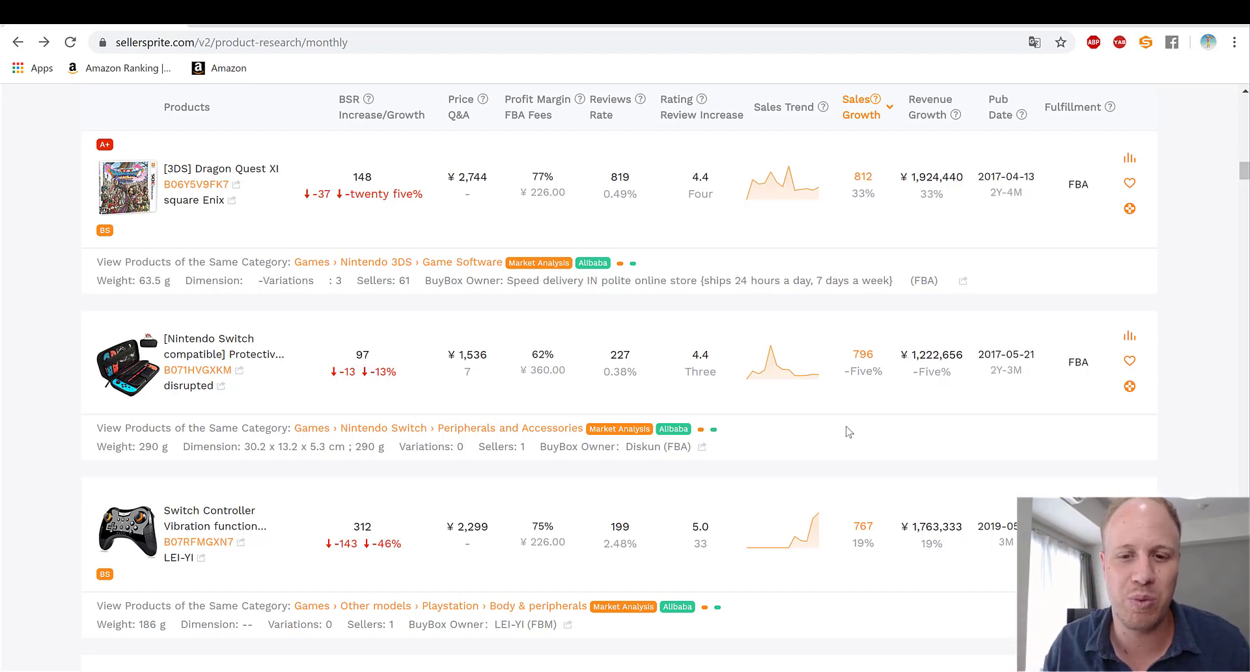
click(675, 429)
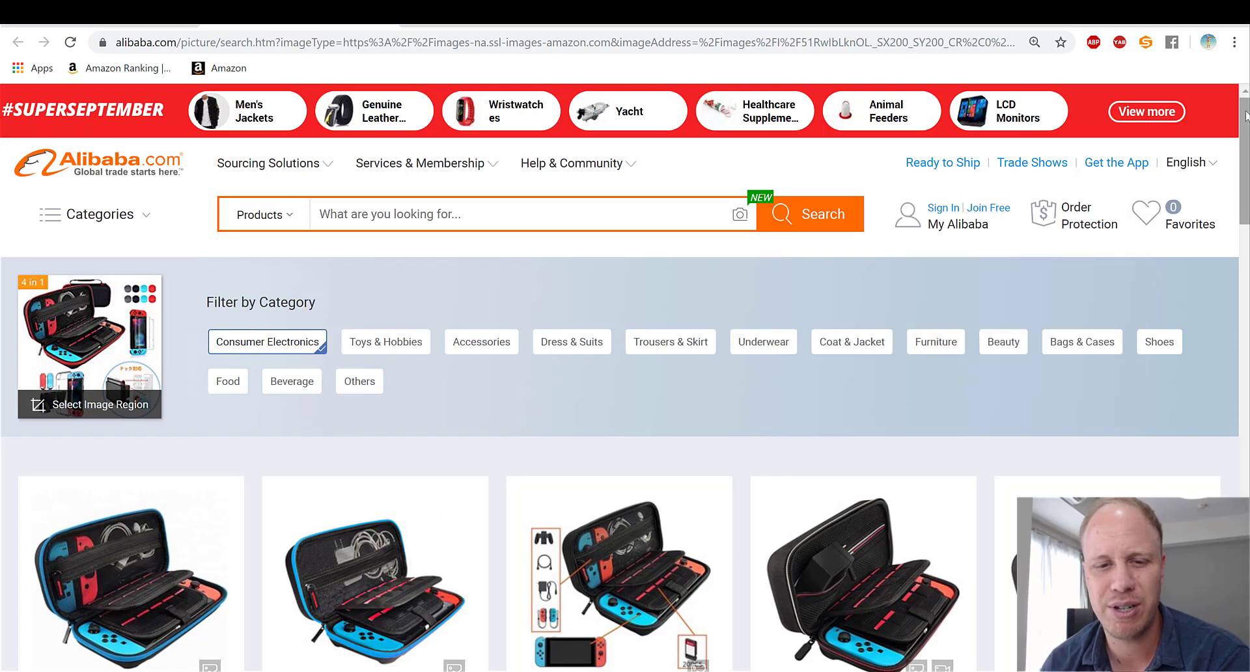
drag(1245, 116, 1244, 176)
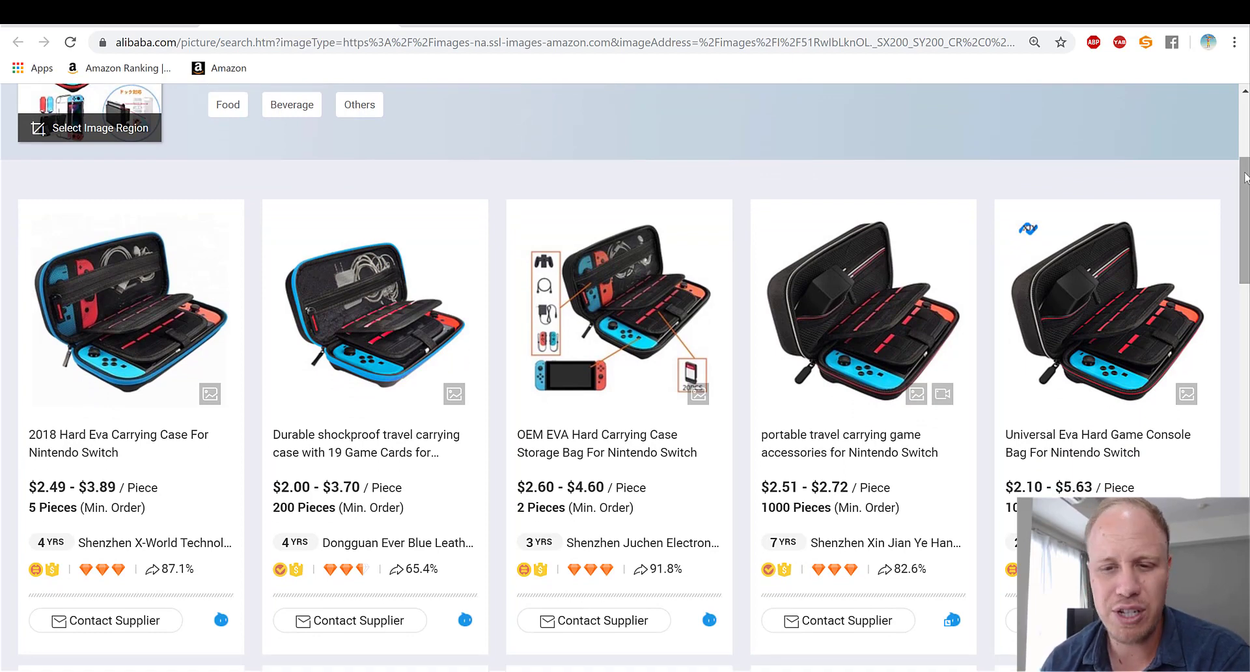
drag(1244, 176, 1244, 206)
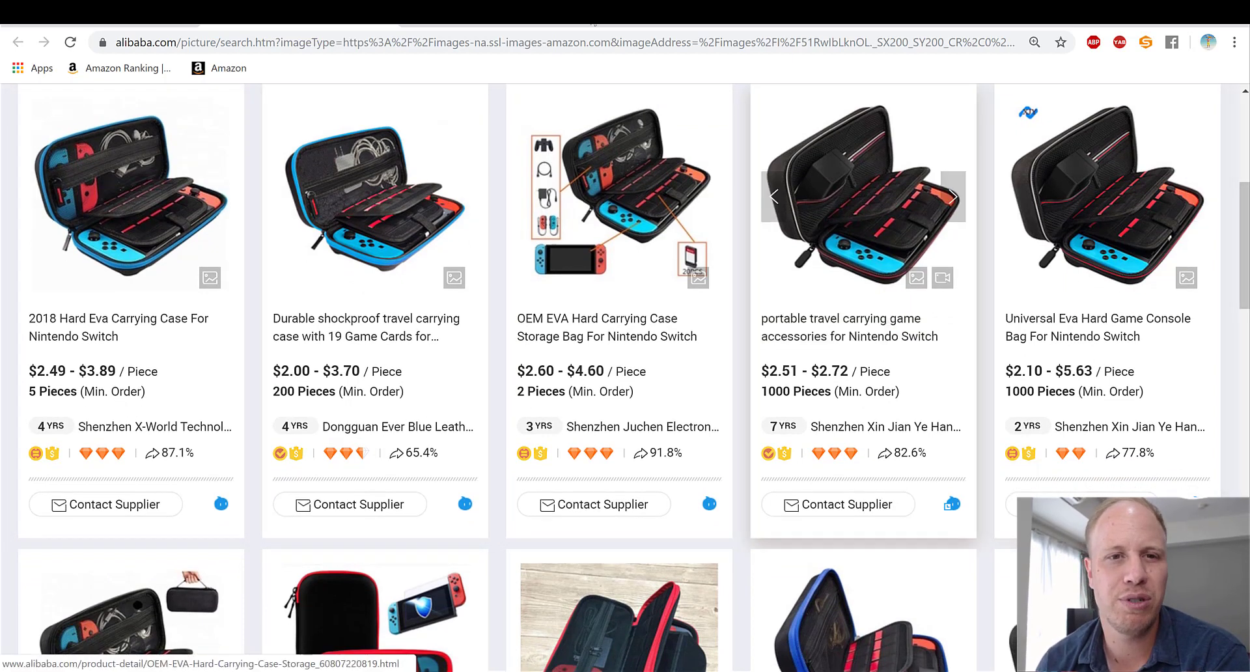
Step: Convert 2.5 USD to Japanese yen on XE, then return to the SellerSprite product results
click(865, 24)
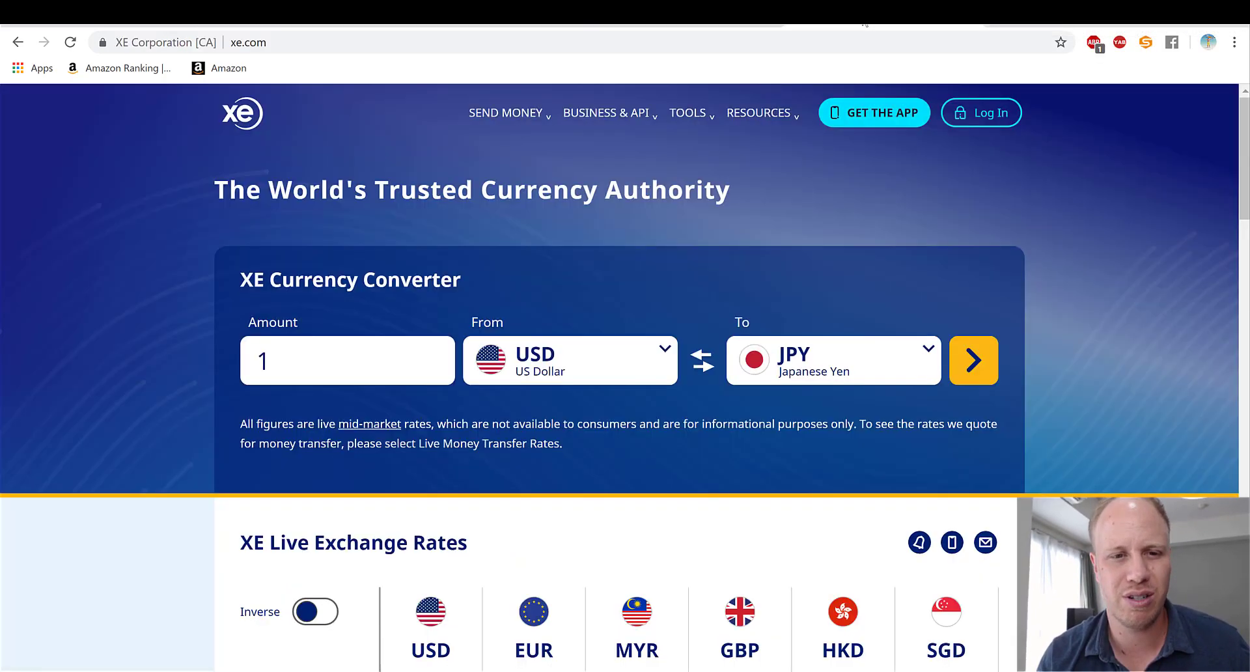
click(288, 375)
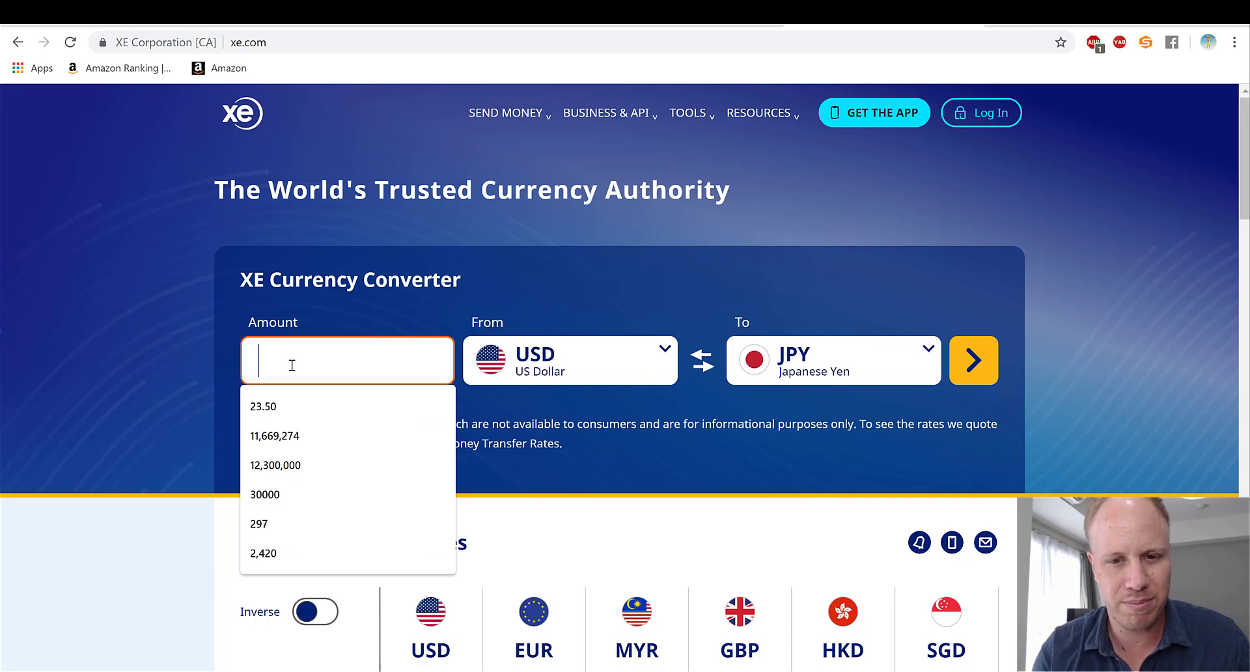
text(2.5)
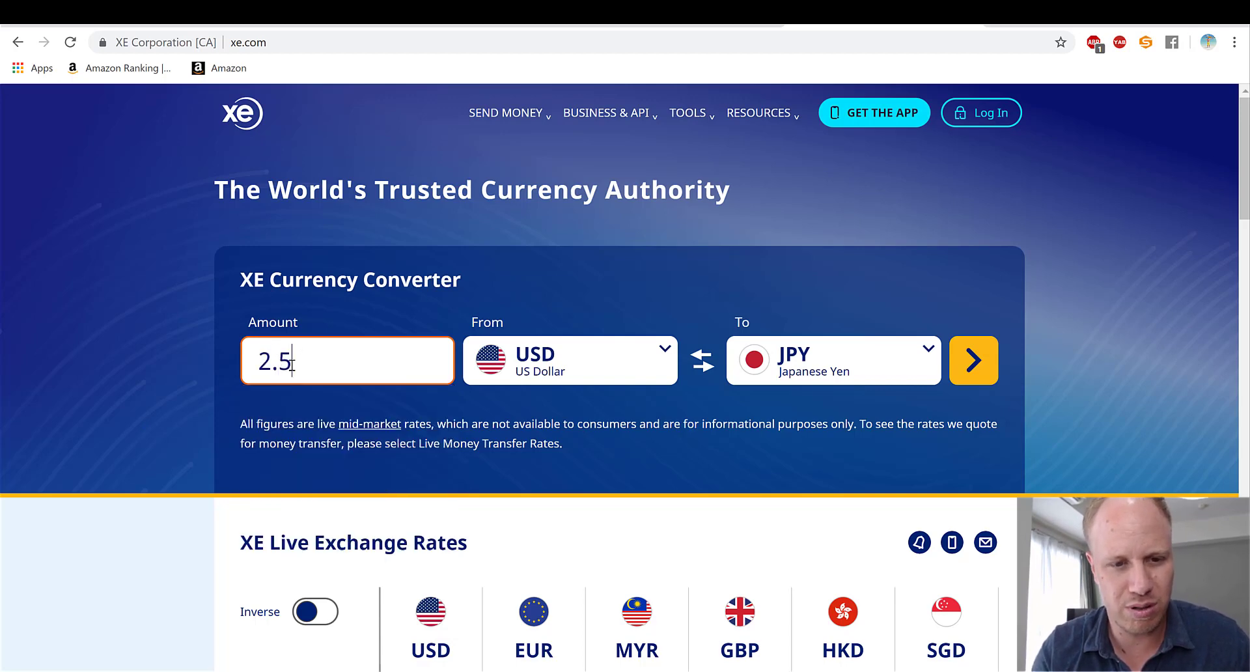
click(961, 364)
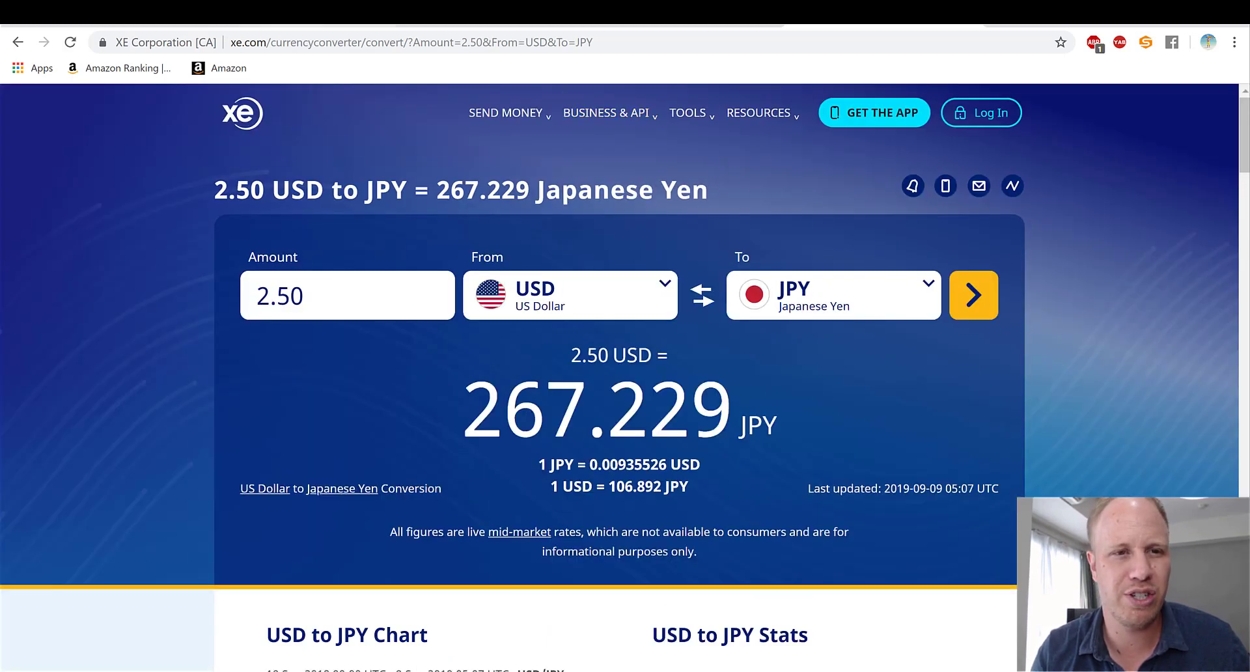
click(92, 12)
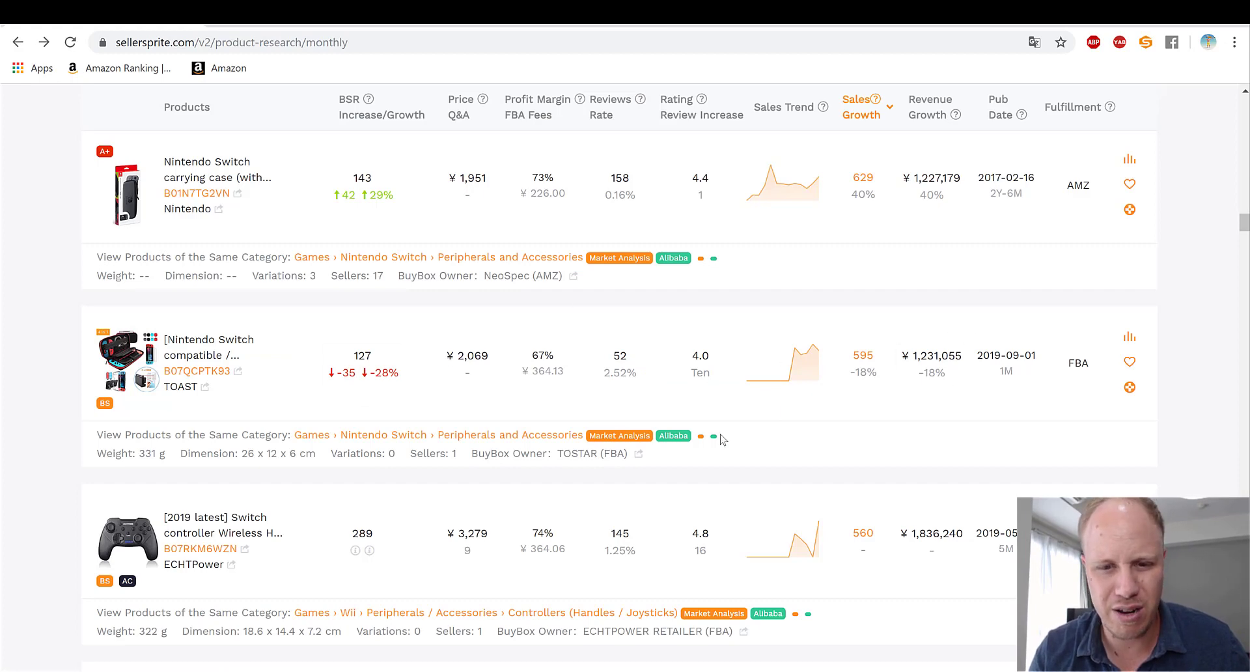
Step: Open the Profitability Calculator for the TOAST Nintendo Switch case and set the purchasing cost to ¥267 and shipping to Amazon to ¥30
click(544, 362)
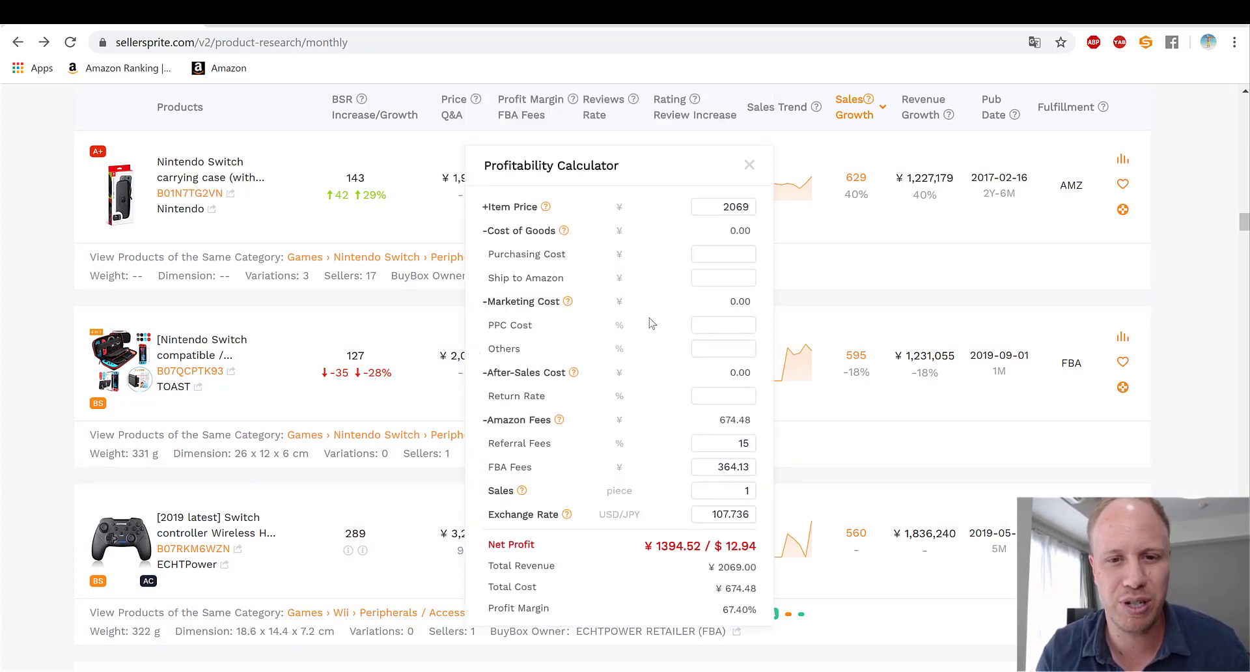
click(725, 256)
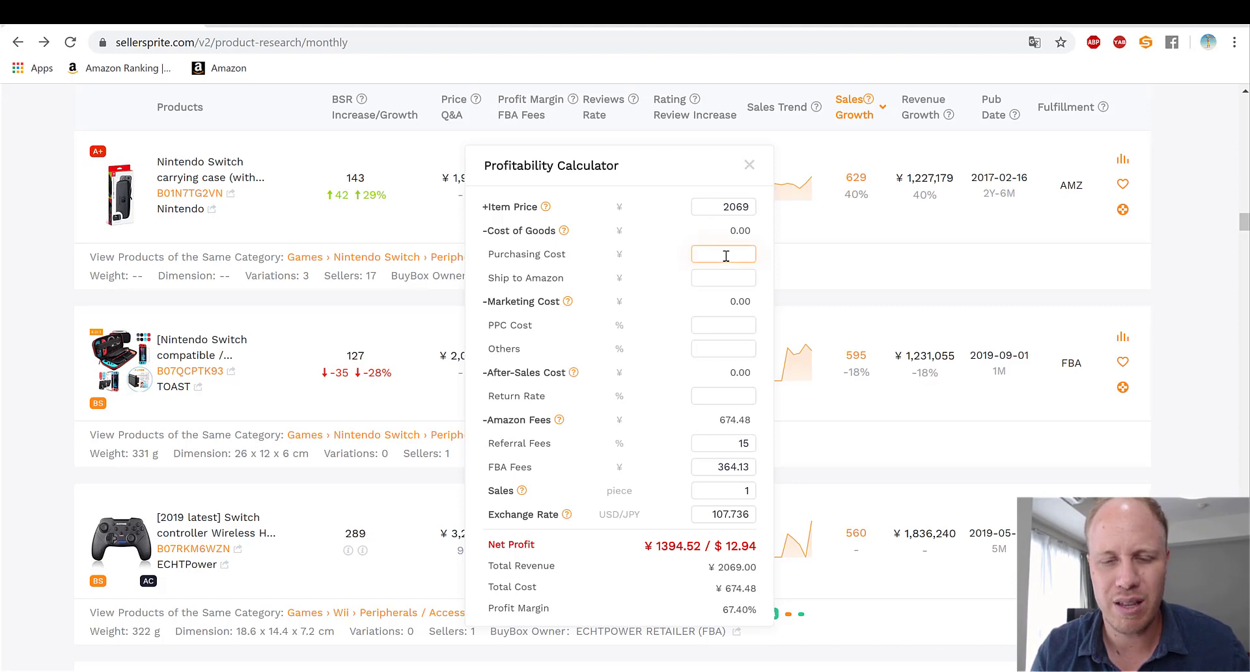
key(ctrl+Tab)
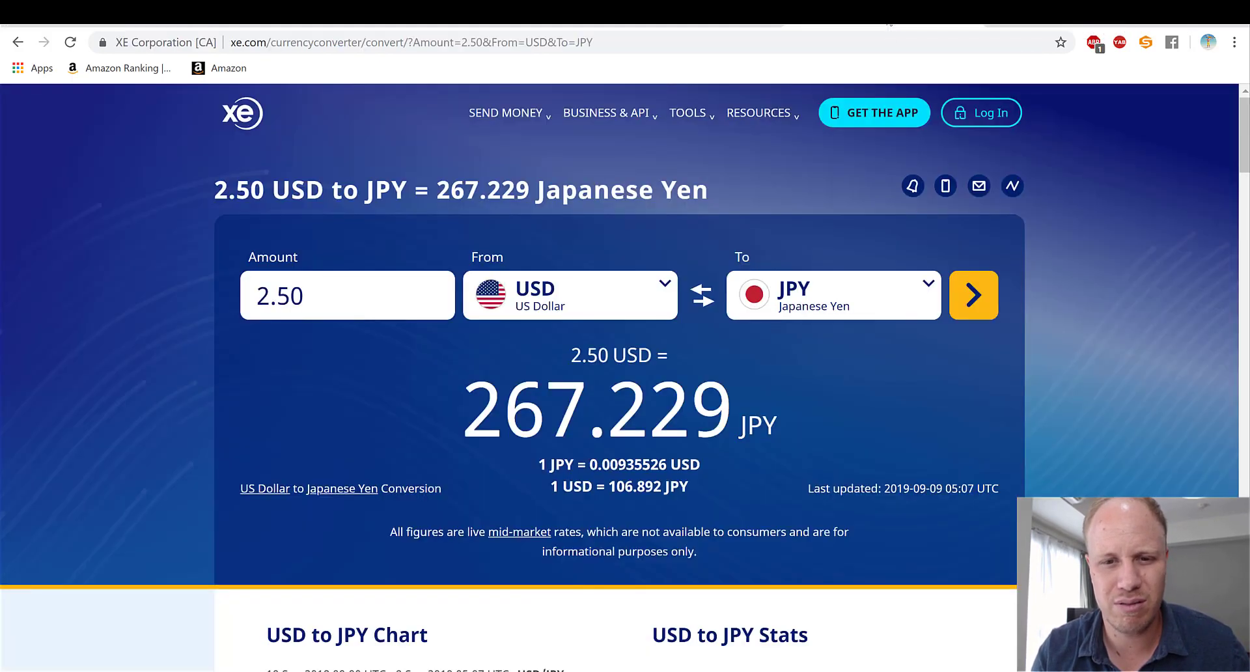
key(ctrl+shift+Tab)
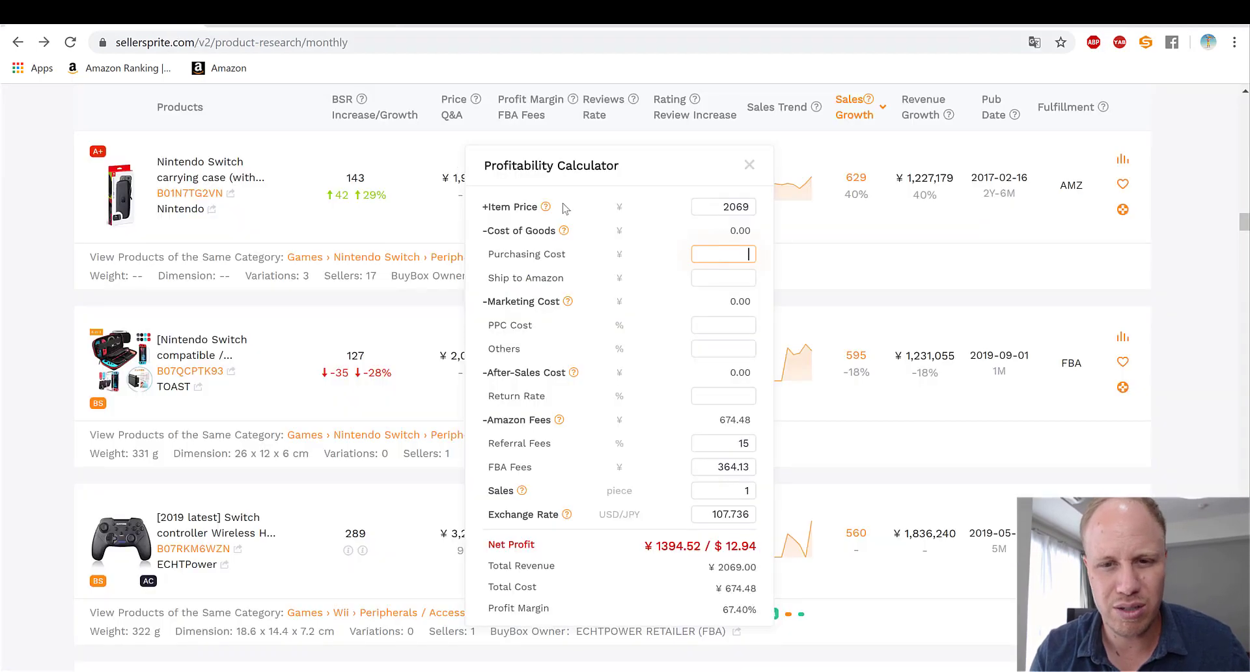
text(267)
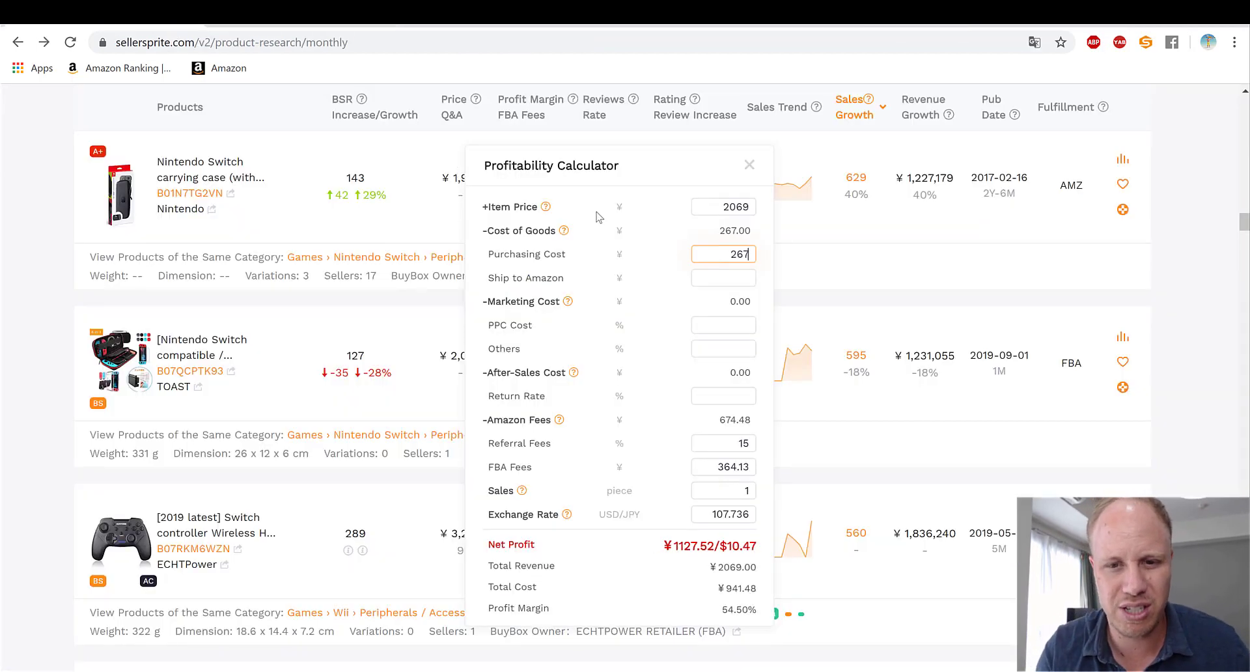
click(747, 281)
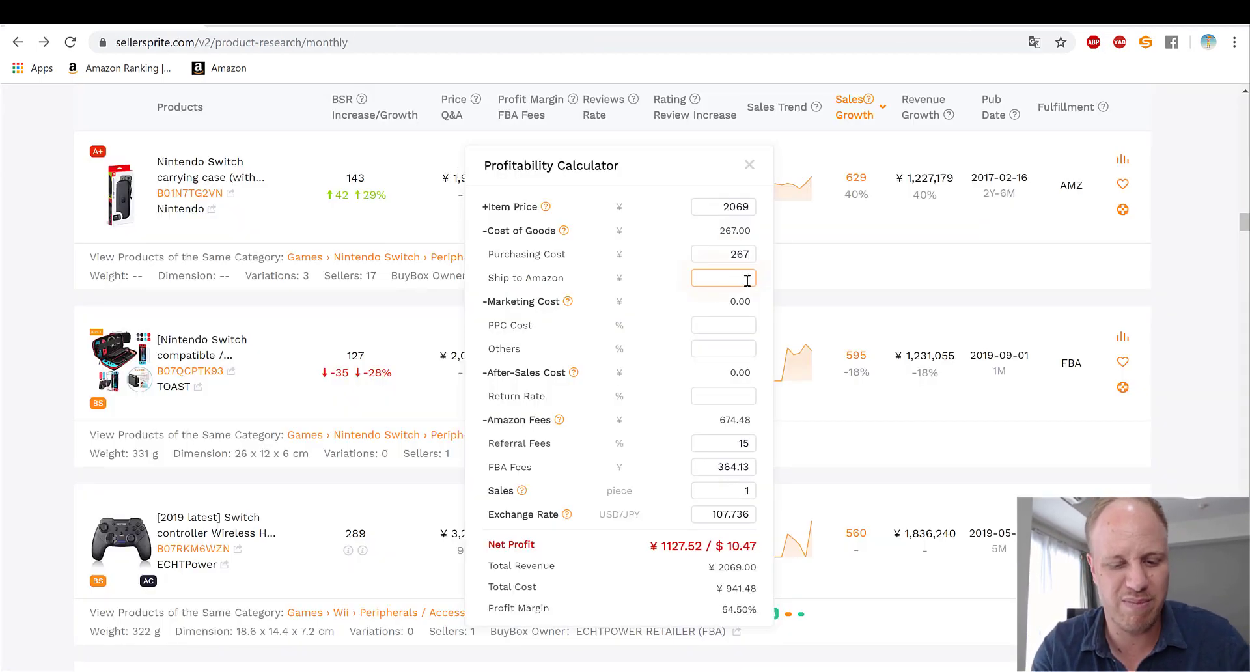
text(30)
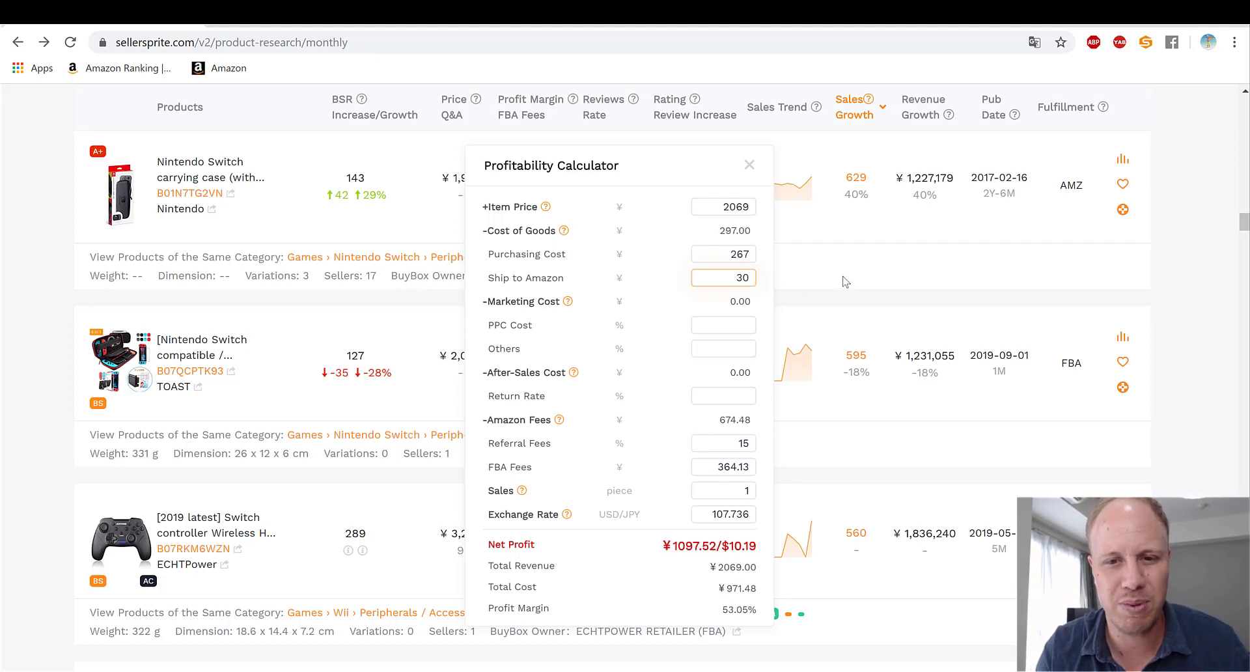